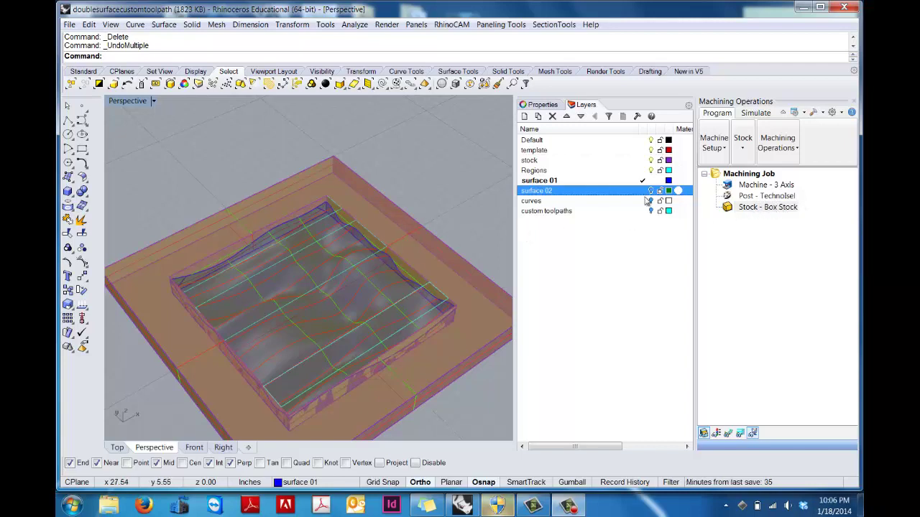
Hide the stock layer so the surface model can be seen without the stock box
{"action": "left_click", "coordinate": [651, 161]}
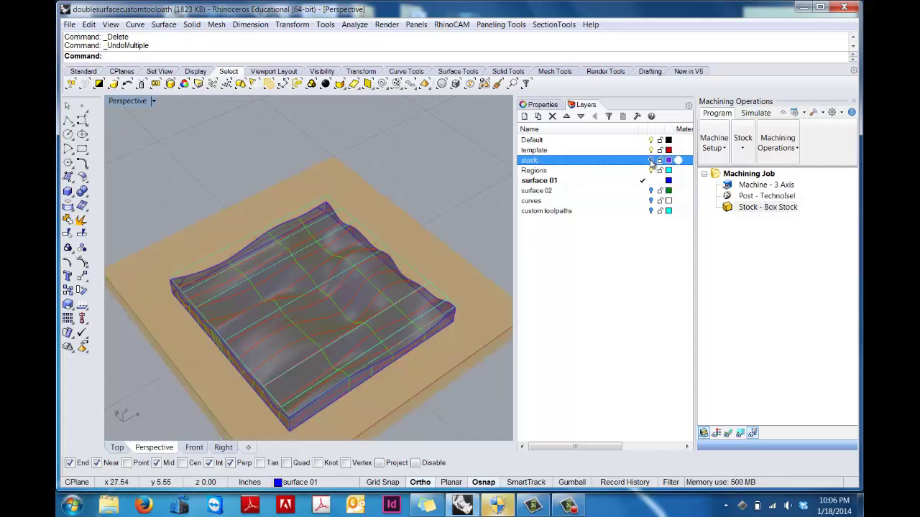
{"action": "right_click_drag", "start_coordinate": [429, 251], "coordinate": [422, 269]}
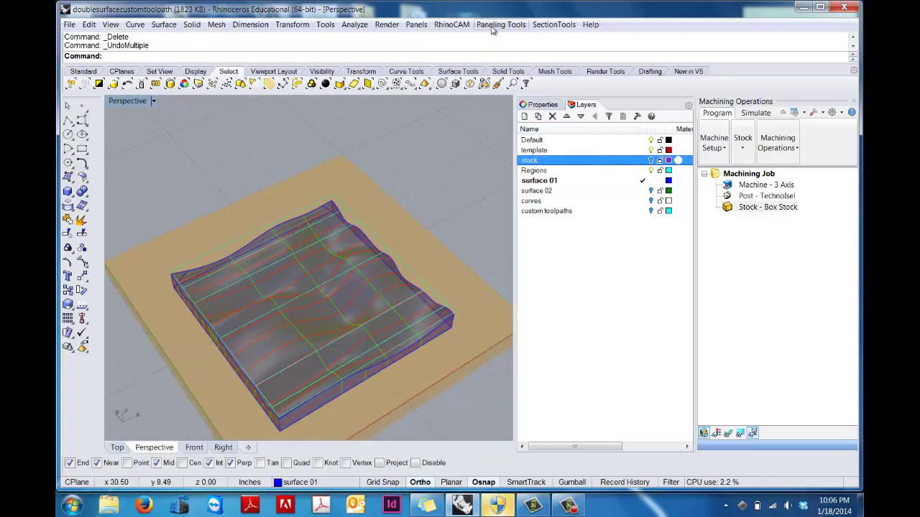
Look through the available advanced 3-axis machining operations, including Parallel Finishing
{"action": "left_click", "coordinate": [795, 147]}
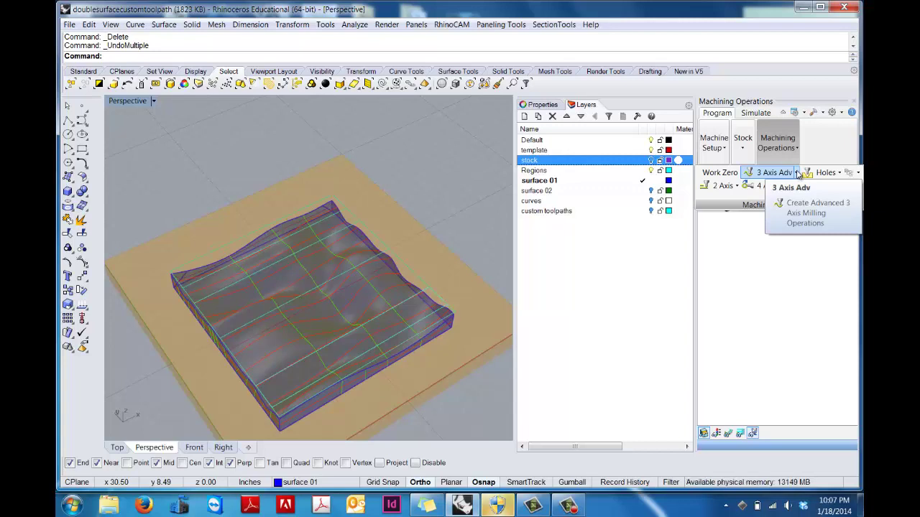
{"action": "left_click", "coordinate": [798, 174]}
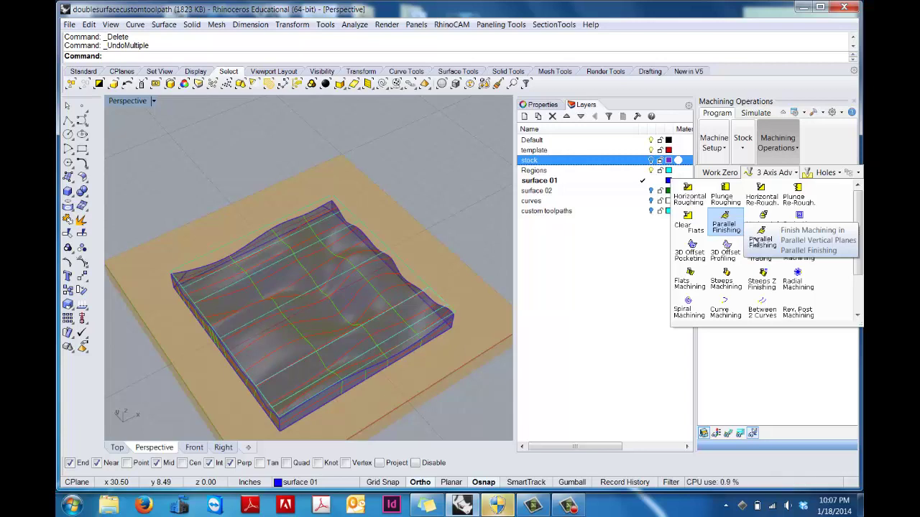
{"action": "left_click", "coordinate": [814, 358]}
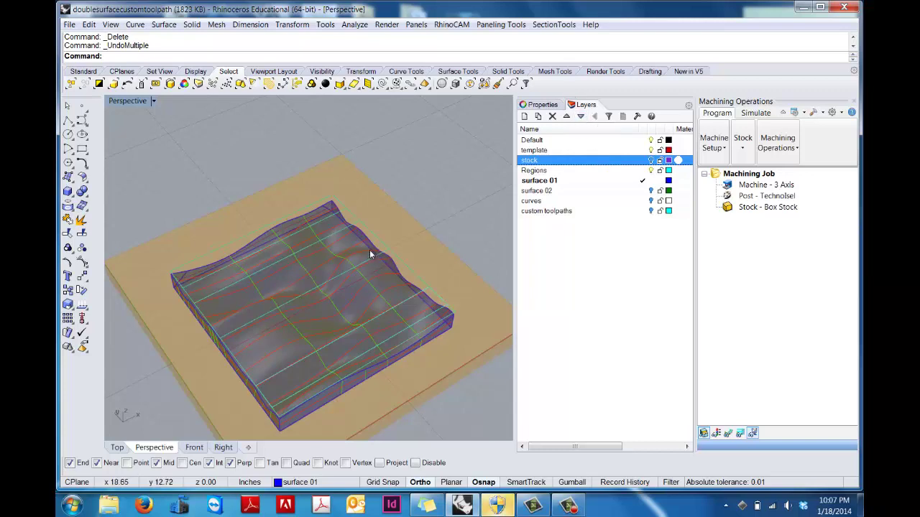
Show the RhinoCAM Machining Objects browser and load the knowledge base file Intro_Foam_Knowledge_Base.vkb
{"action": "right_click_drag", "start_coordinate": [369, 253], "coordinate": [389, 207], "text": "shift"}
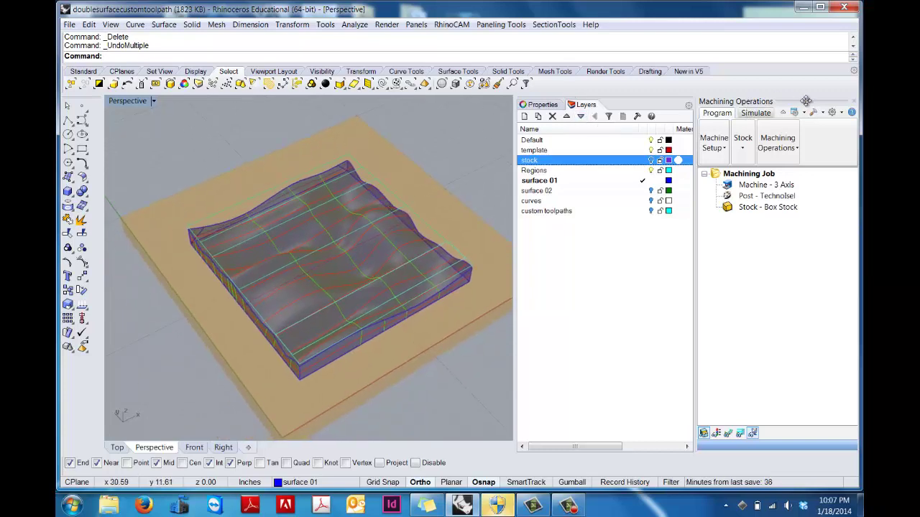
{"action": "left_click", "coordinate": [436, 24]}
{"action": "left_click", "coordinate": [507, 49]}
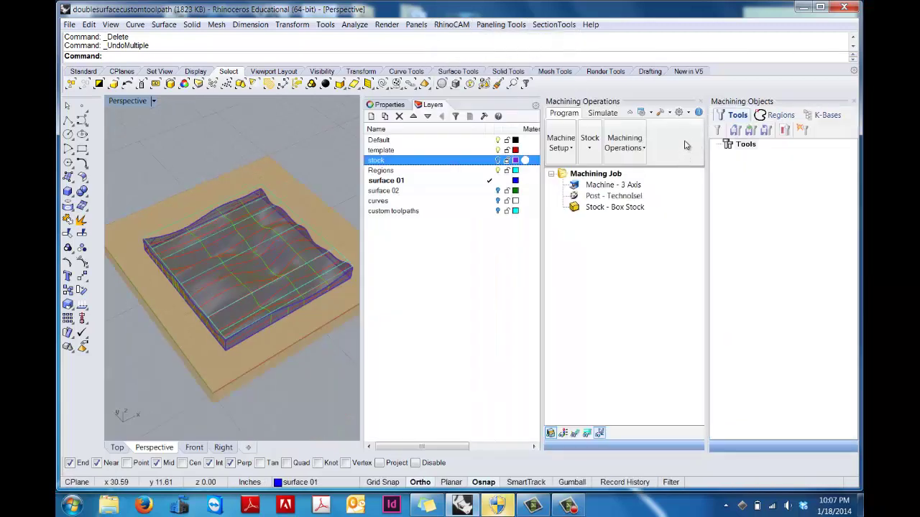
{"action": "left_click", "coordinate": [823, 116]}
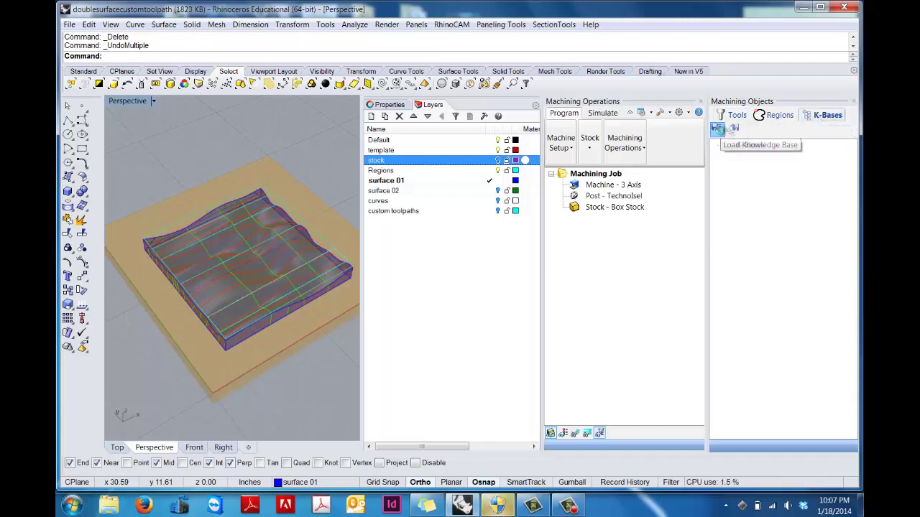
{"action": "left_click", "coordinate": [718, 129]}
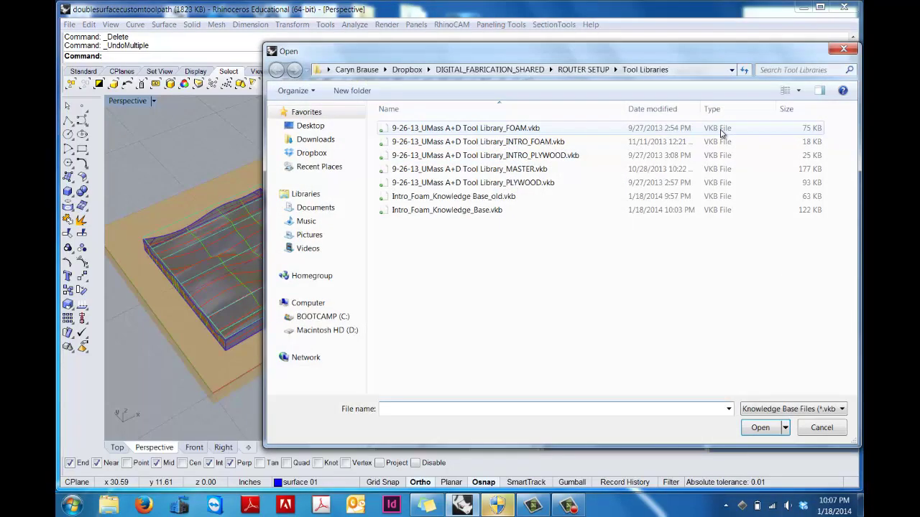
{"action": "left_click", "coordinate": [471, 210]}
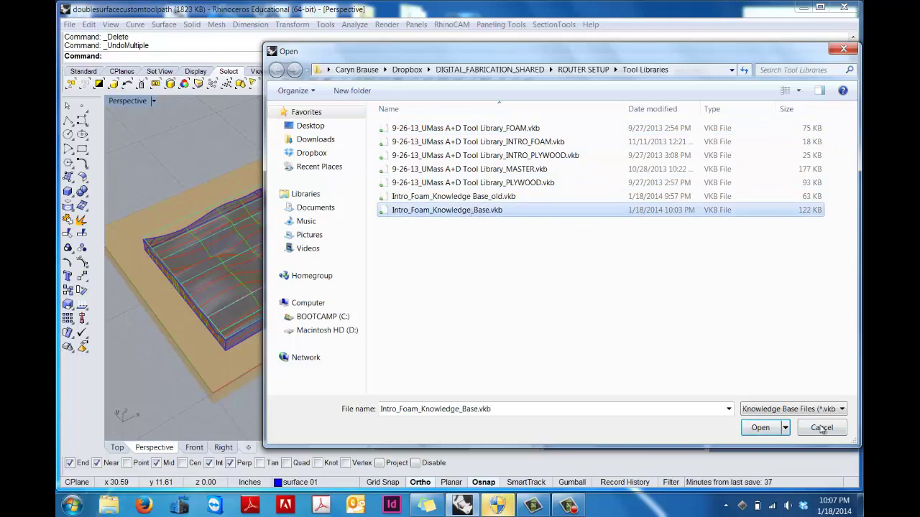
{"action": "left_click", "coordinate": [760, 427]}
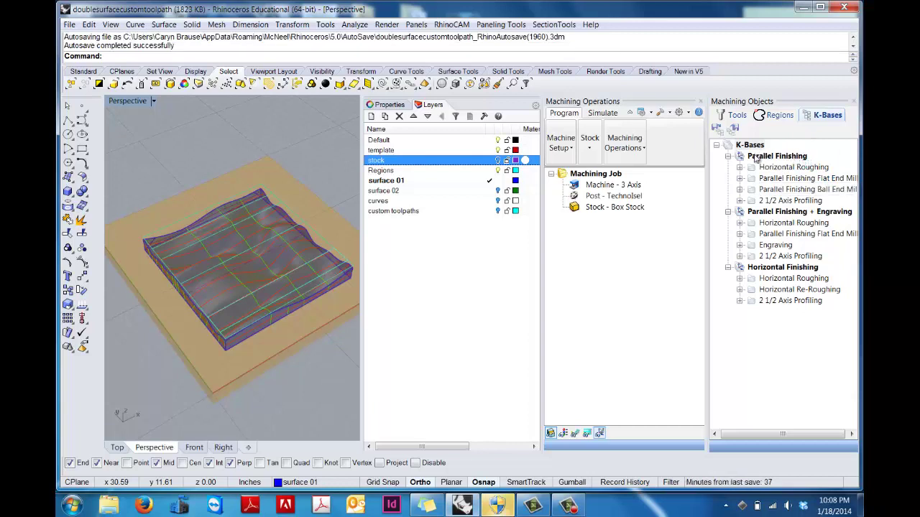
Add the Parallel Finishing knowledge base to the machining job as a setup with its four operations
{"action": "left_click", "coordinate": [742, 158]}
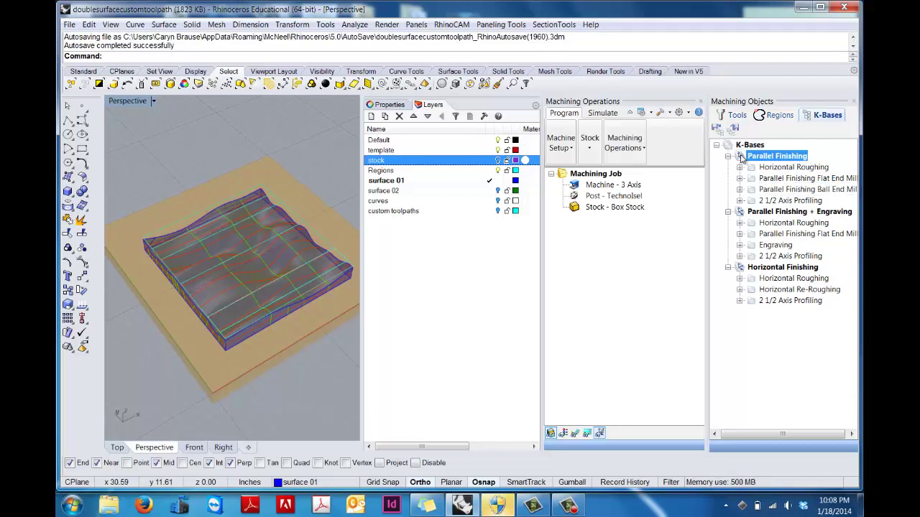
{"action": "left_click_drag", "start_coordinate": [741, 156], "coordinate": [745, 154]}
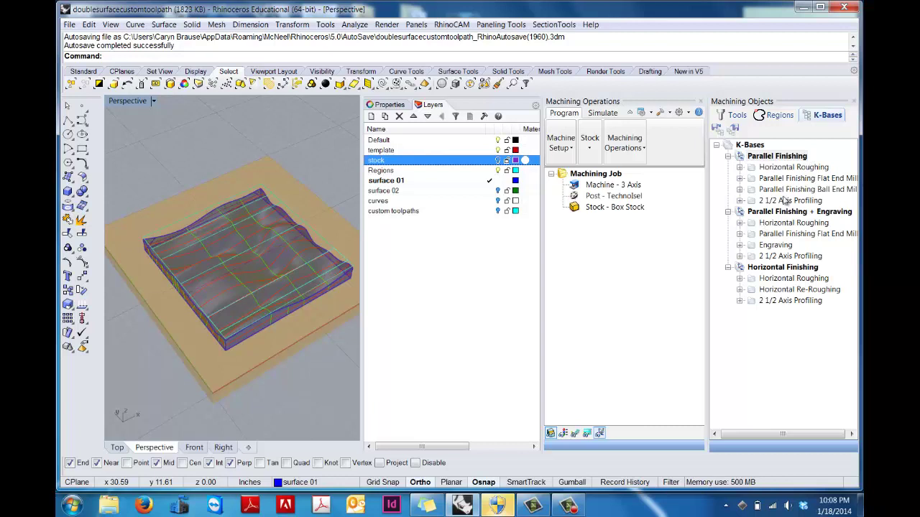
{"action": "left_click_drag", "start_coordinate": [742, 159], "coordinate": [581, 223]}
{"action": "left_click", "coordinate": [563, 218]}
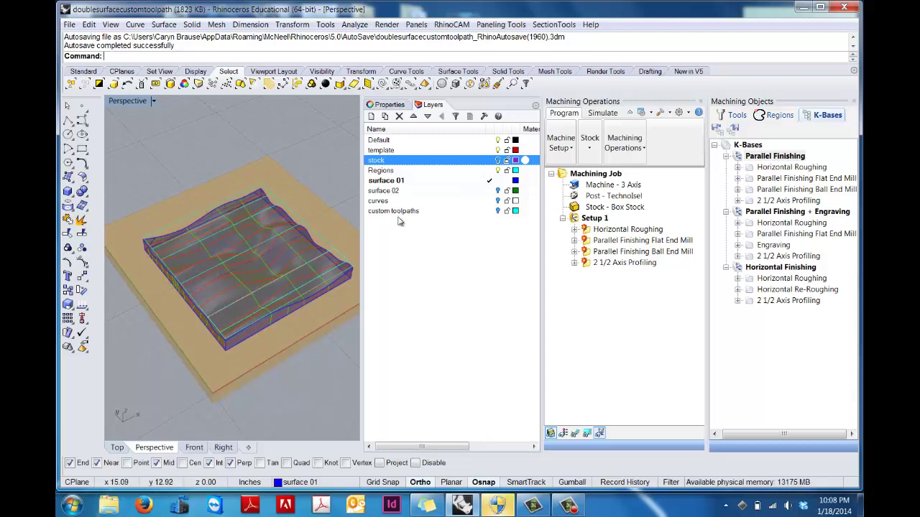
Compare surface 02 with surface 01 in Rendered display, then hide surface 02, keep surface 01 current and restore Ghosted display
{"action": "left_click", "coordinate": [498, 192]}
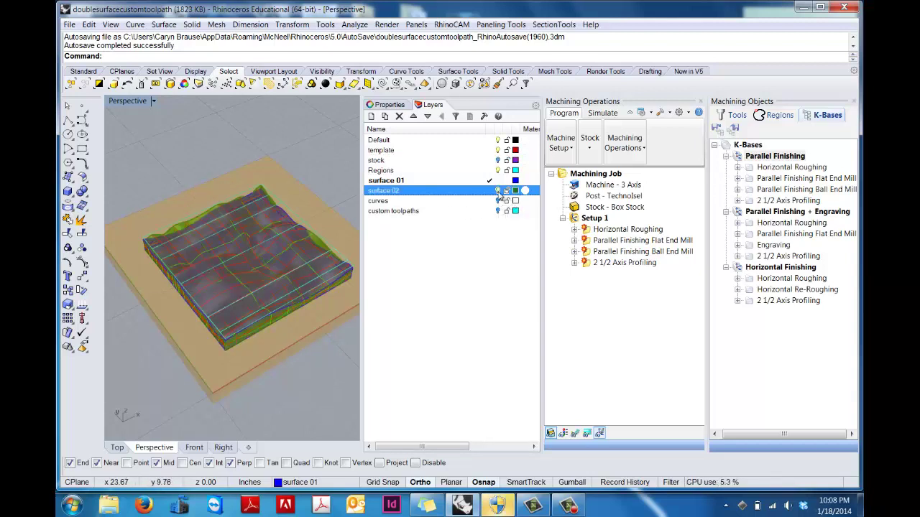
{"action": "left_click", "coordinate": [153, 102]}
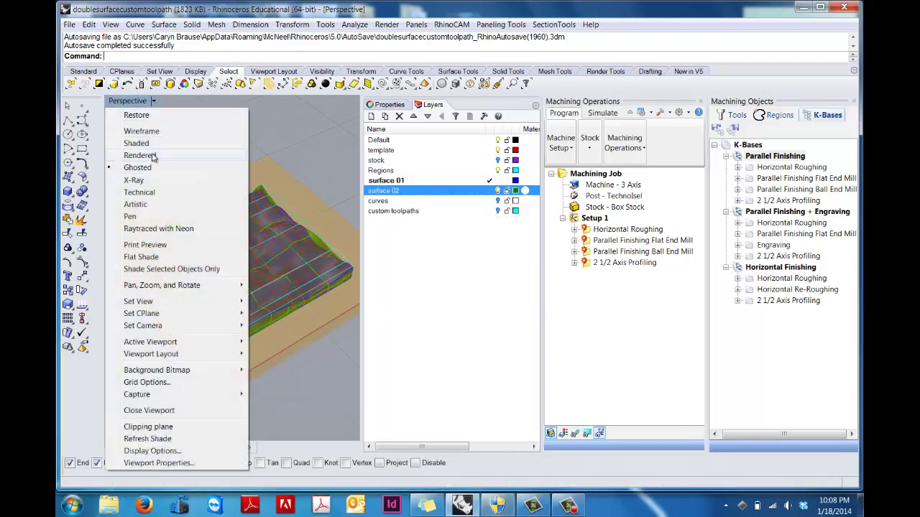
{"action": "left_click", "coordinate": [152, 155]}
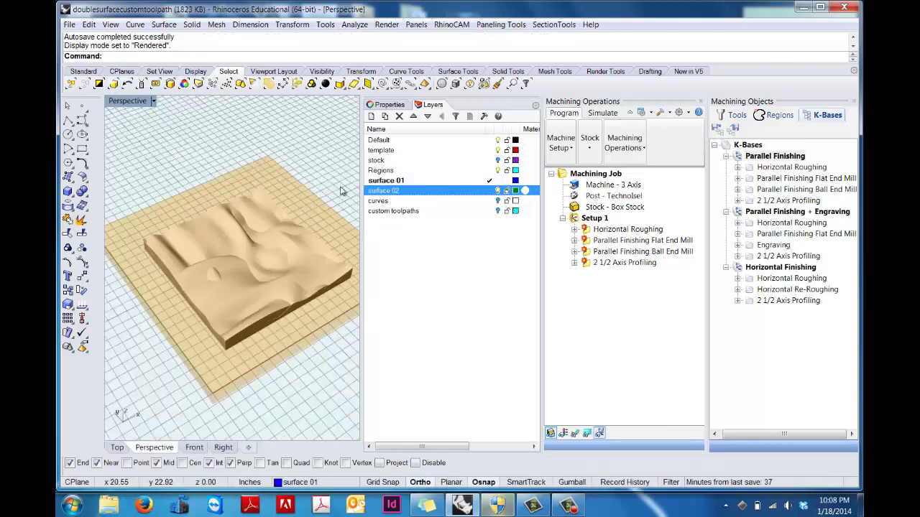
{"action": "left_click", "coordinate": [497, 192]}
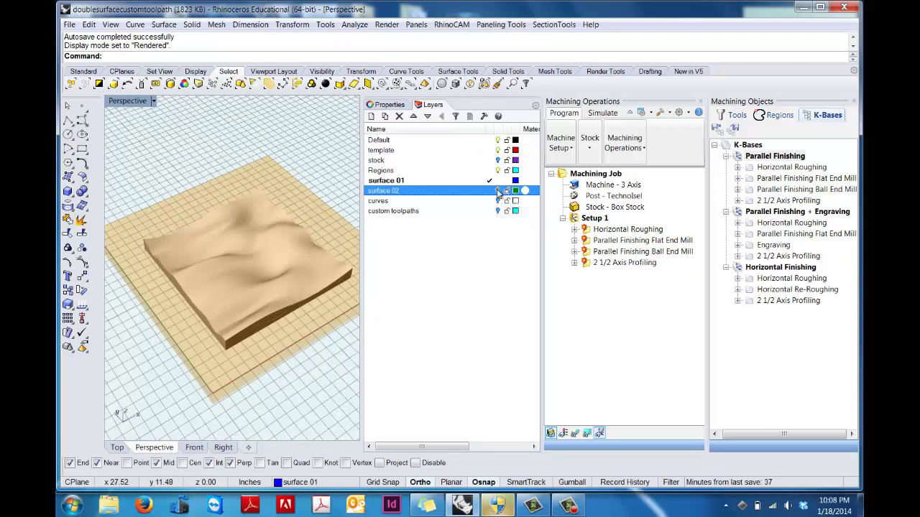
{"action": "left_click", "coordinate": [490, 191]}
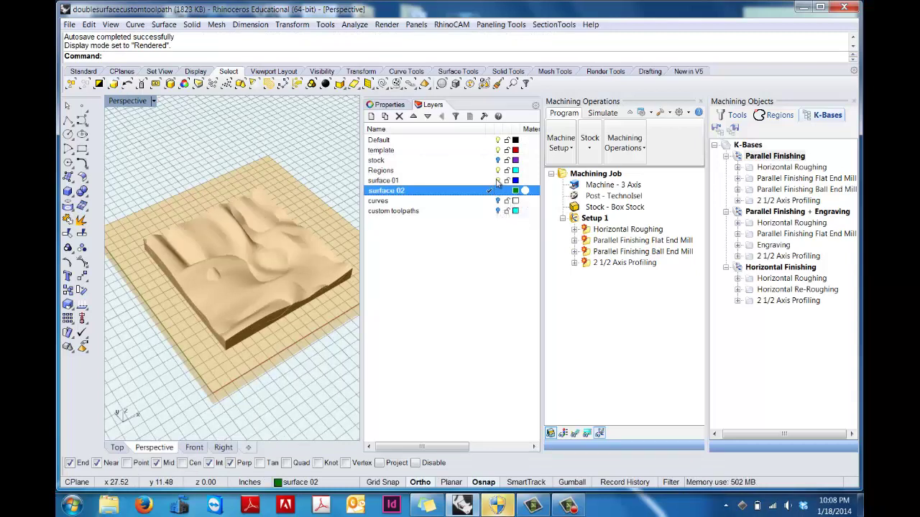
{"action": "left_click", "coordinate": [498, 181]}
{"action": "left_click", "coordinate": [490, 181]}
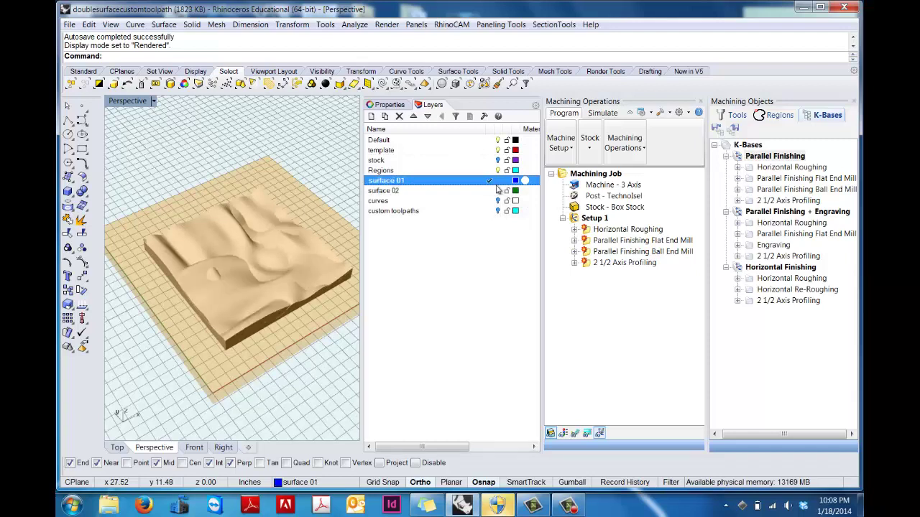
{"action": "left_click", "coordinate": [498, 191]}
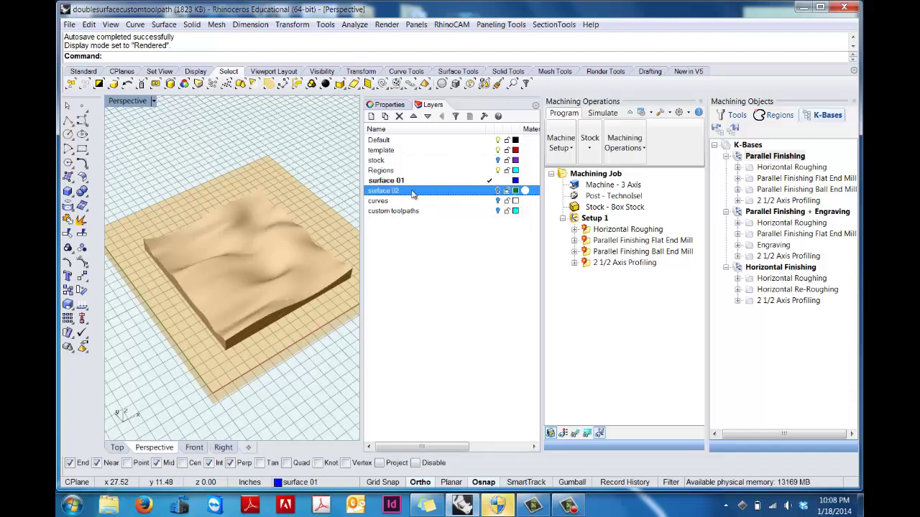
{"action": "left_click", "coordinate": [150, 101]}
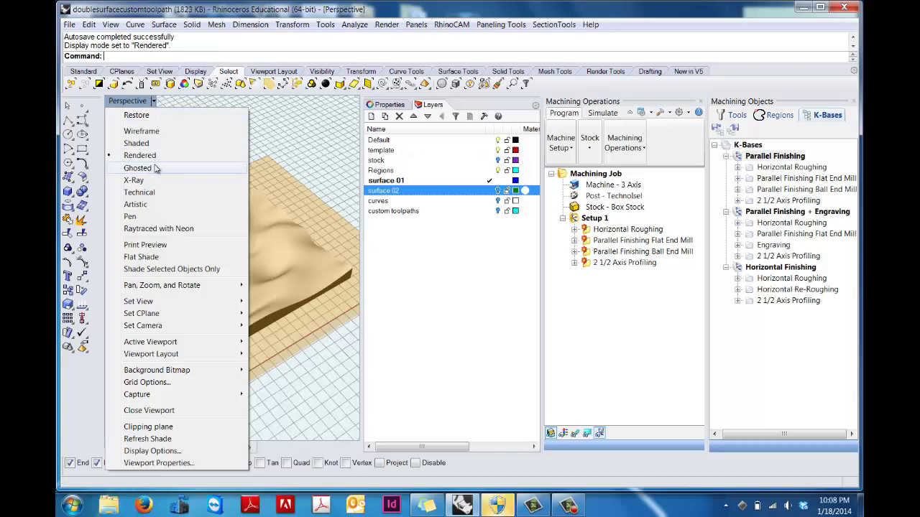
{"action": "left_click", "coordinate": [155, 169]}
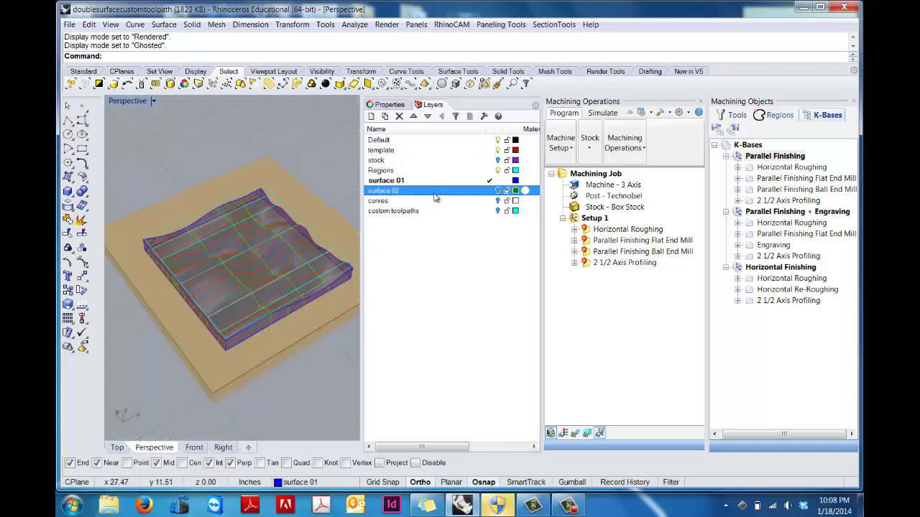
Identify the rectangular boundary curve around surface 01 on the Regions layer by selecting it
{"action": "left_click", "coordinate": [291, 210]}
{"action": "left_click", "coordinate": [329, 173]}
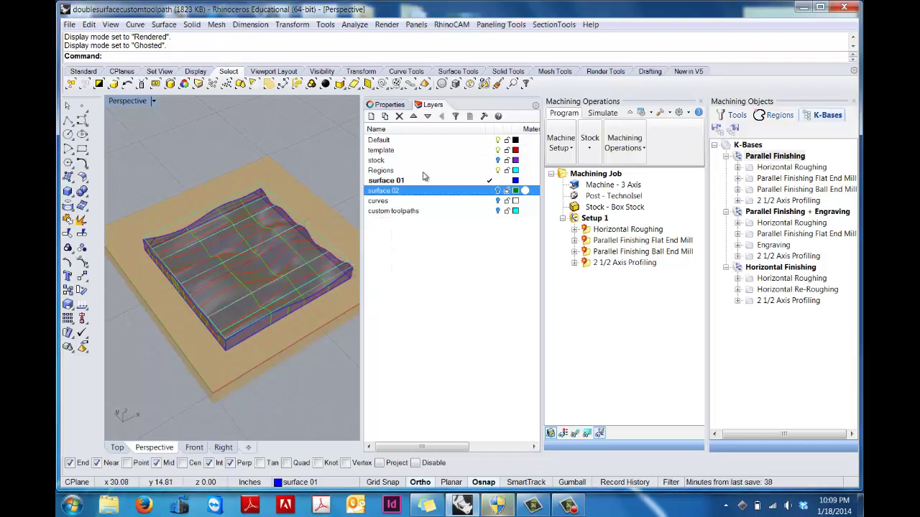
{"action": "left_click", "coordinate": [319, 235]}
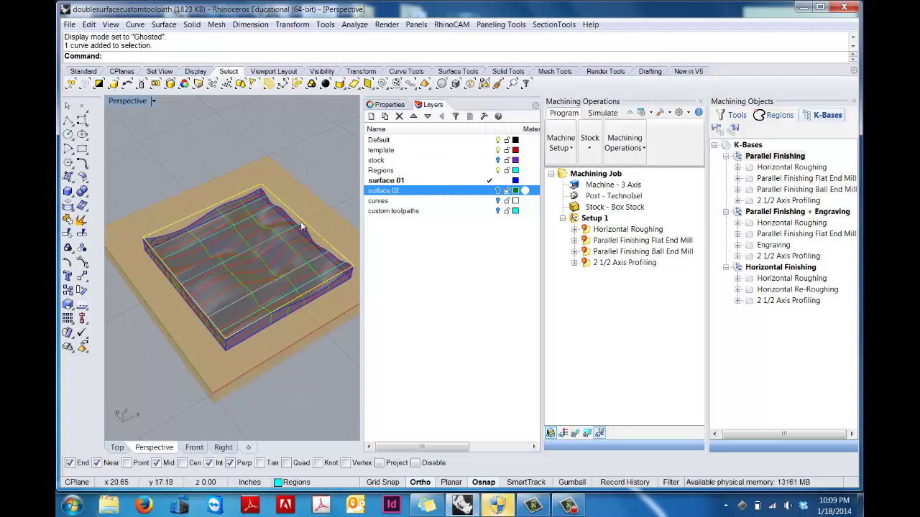
Assign the rectangular Regions curve around the surface as the drive/containment region of the Horizontal Roughing operation
{"action": "double_click", "coordinate": [604, 232]}
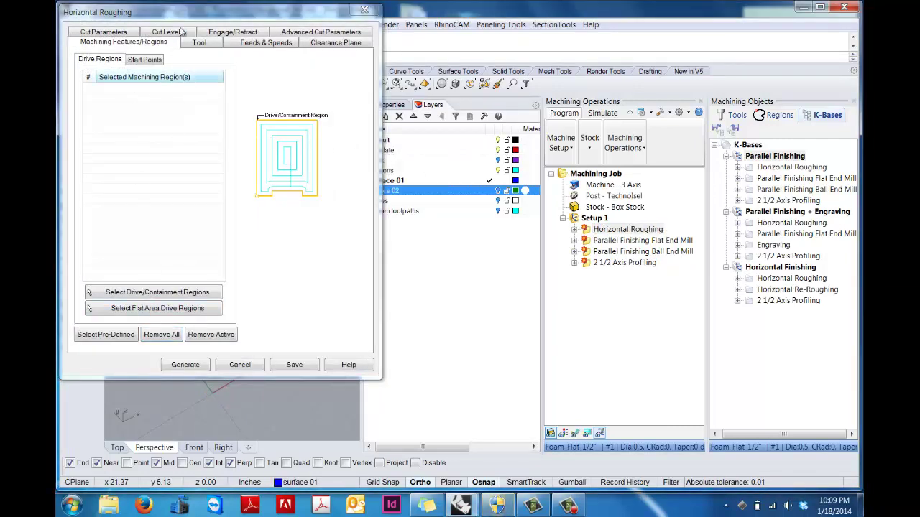
{"action": "left_click_drag", "start_coordinate": [182, 12], "coordinate": [509, 39]}
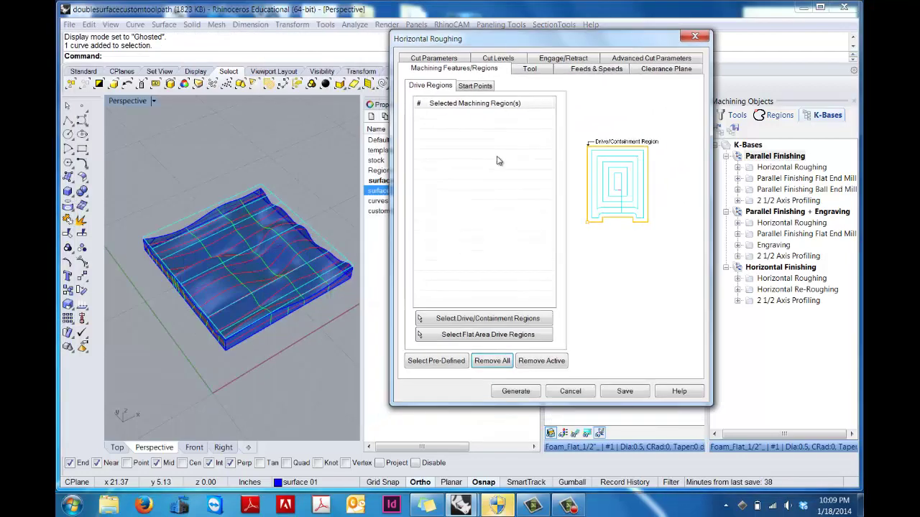
{"action": "left_click", "coordinate": [493, 323]}
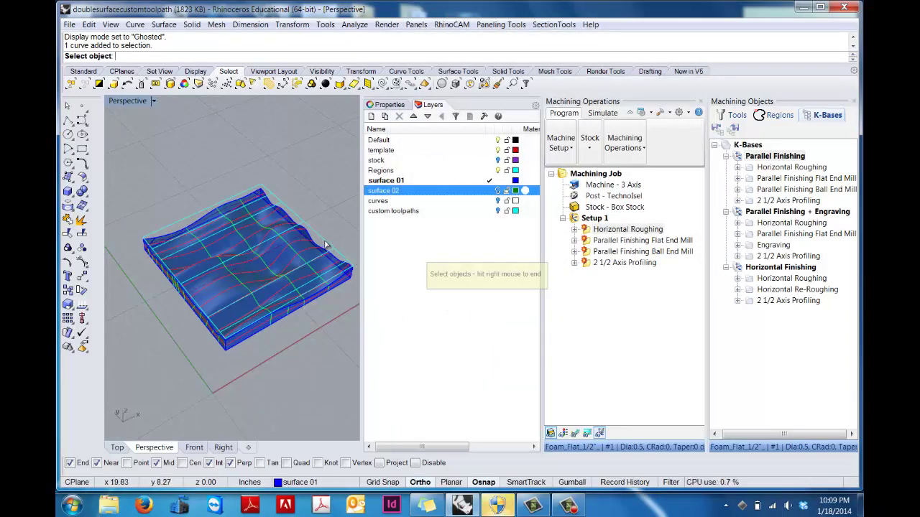
{"action": "left_click", "coordinate": [248, 195]}
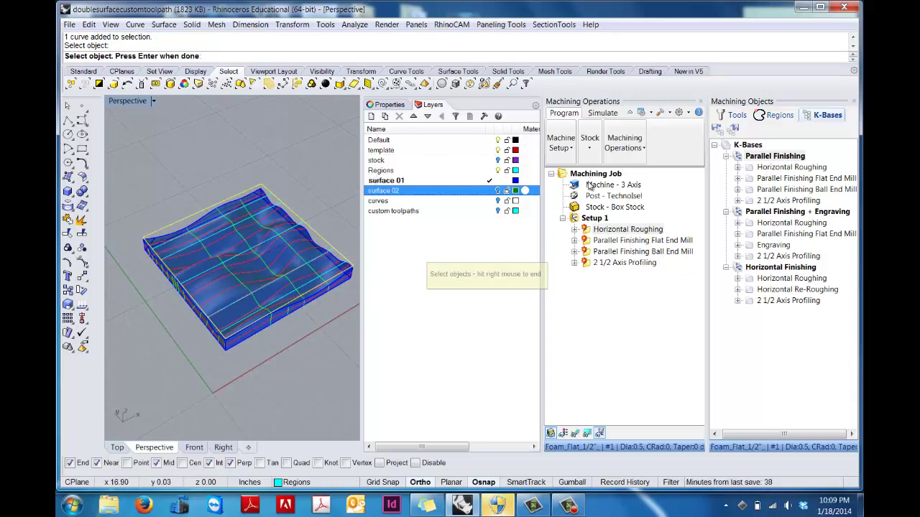
{"action": "key", "text": "Return"}
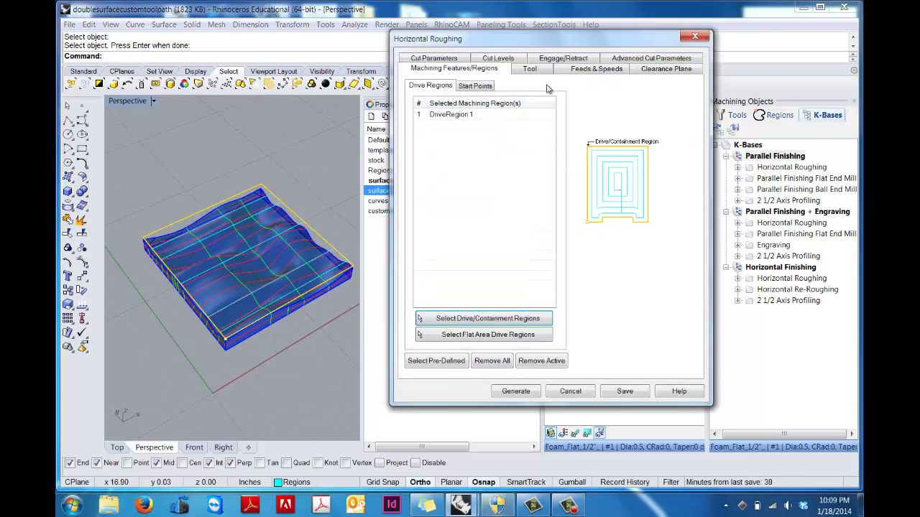
{"action": "left_click", "coordinate": [474, 116]}
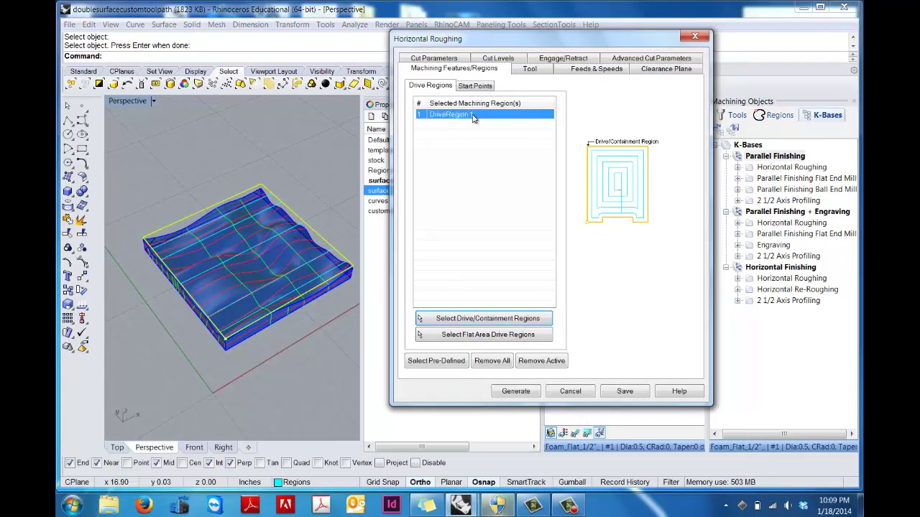
Set the tool length of the Foam_Flat_1/2"_Rough_3FL roughing tool to 6 and save the edits to the existing tool
{"action": "left_click", "coordinate": [530, 70]}
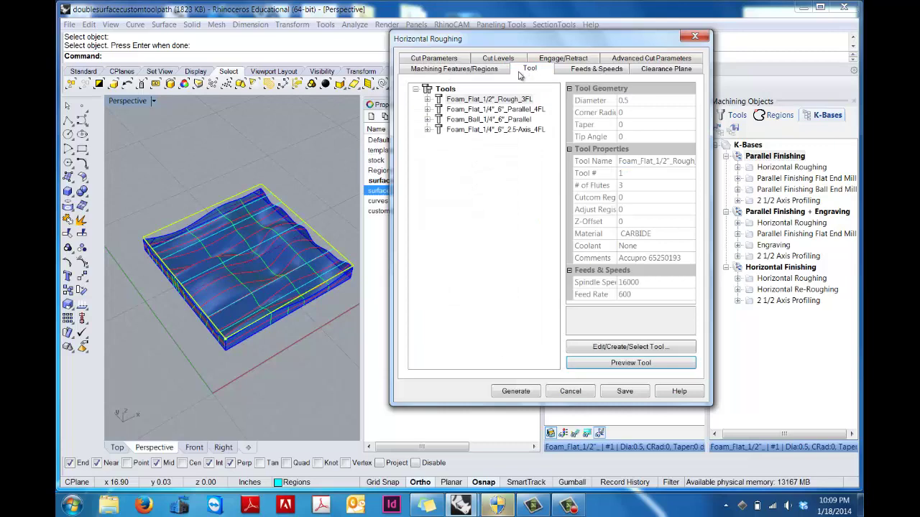
{"action": "left_click_drag", "start_coordinate": [541, 41], "coordinate": [518, 51]}
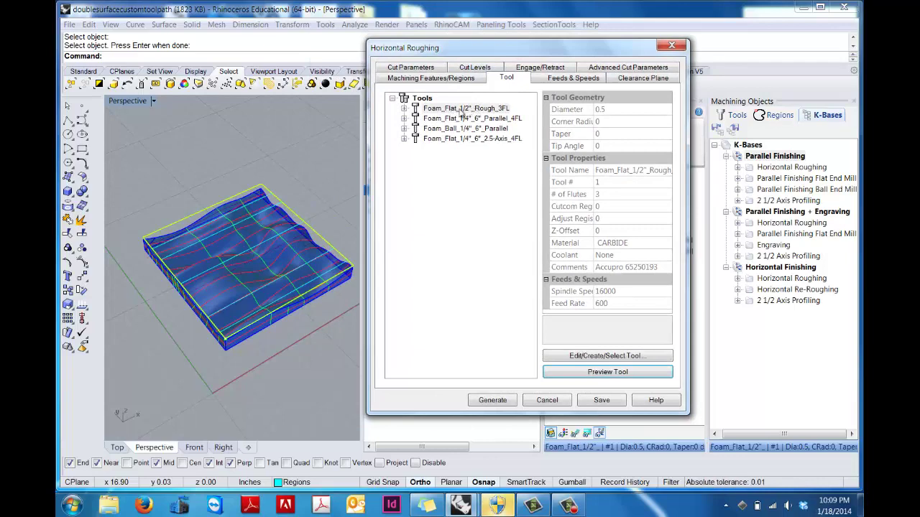
{"action": "double_click", "coordinate": [417, 108]}
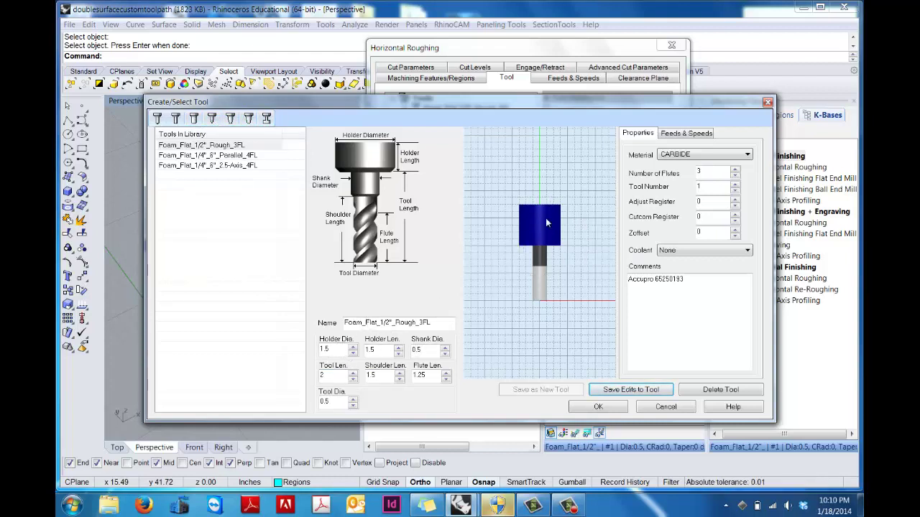
{"action": "left_click_drag", "start_coordinate": [331, 377], "coordinate": [322, 376]}
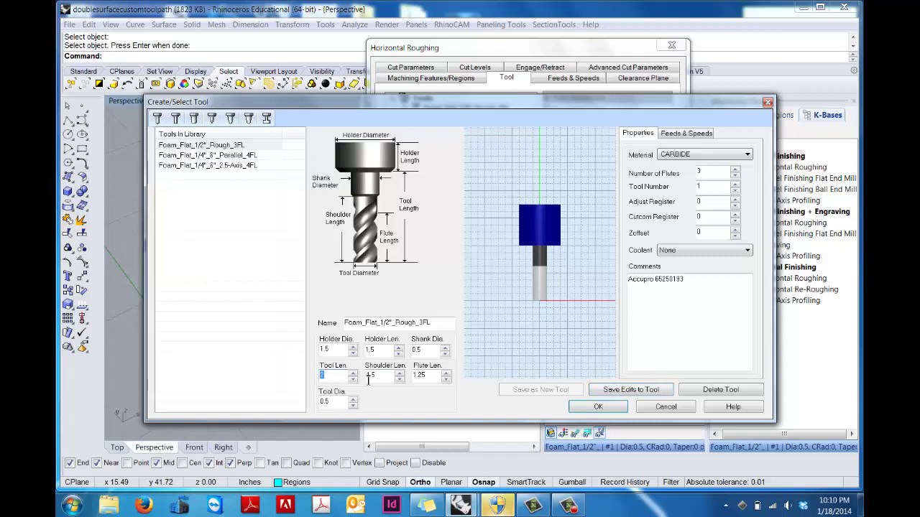
{"action": "type", "text": "6"}
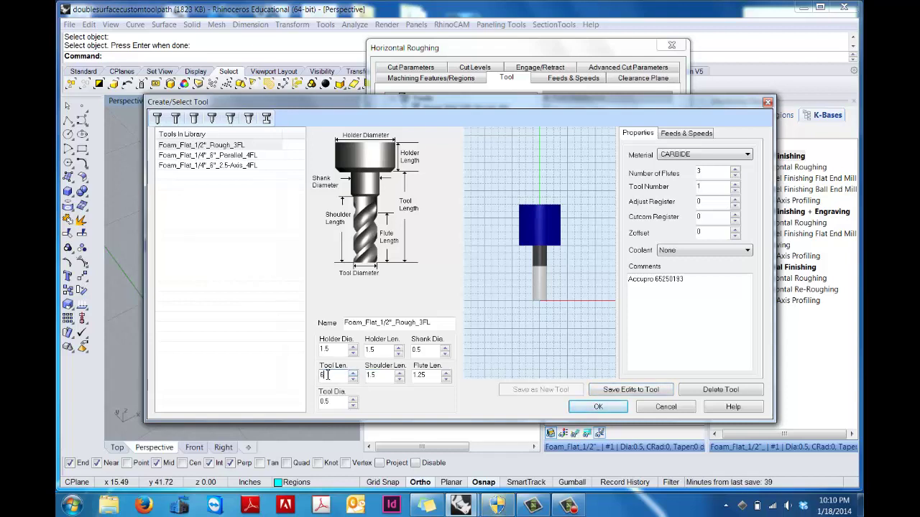
{"action": "left_click", "coordinate": [609, 390]}
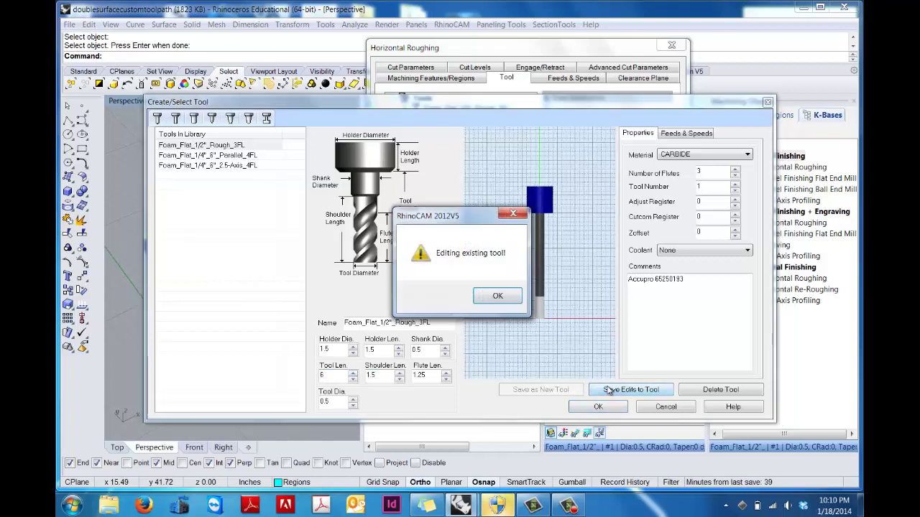
{"action": "left_click", "coordinate": [498, 296]}
{"action": "left_click", "coordinate": [416, 322]}
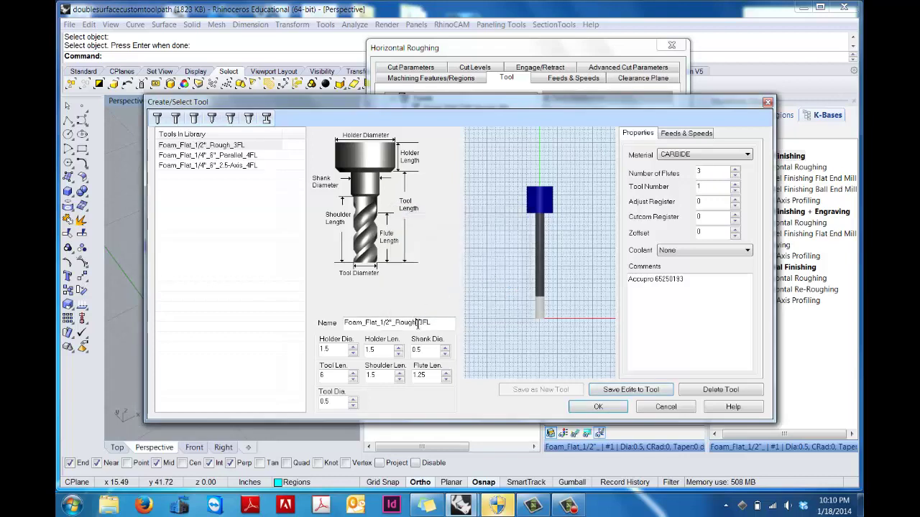
Make Foam_Ball_1/4"_6"_Parallel the active tool and load the Horizontal Roughing feeds and speeds from it
{"action": "left_click", "coordinate": [250, 156]}
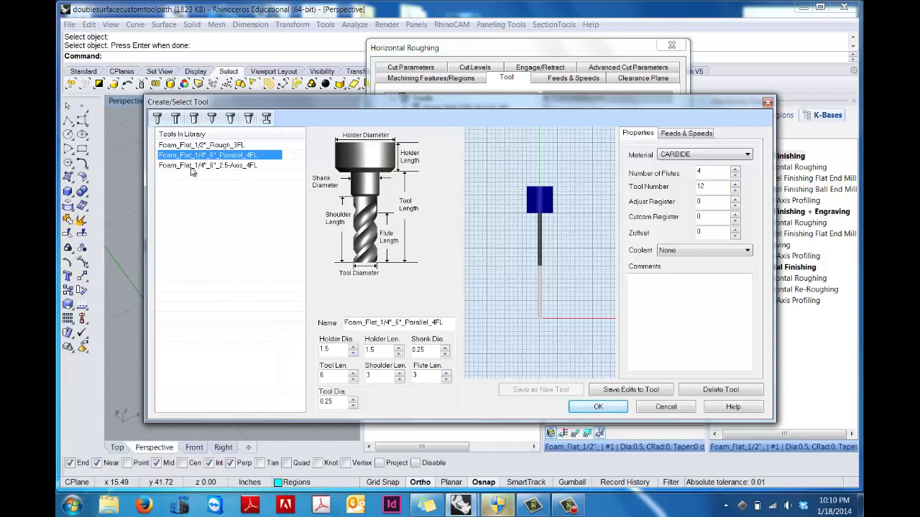
{"action": "left_click", "coordinate": [157, 118]}
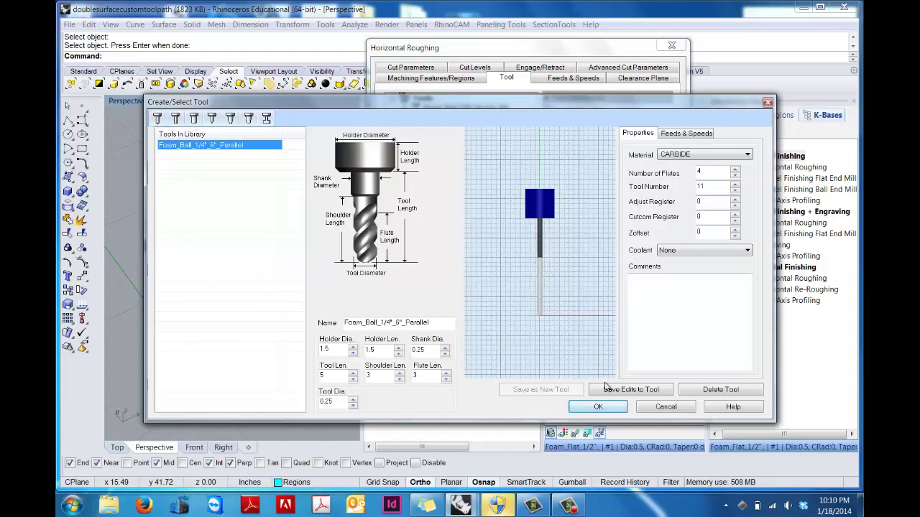
{"action": "left_click", "coordinate": [601, 408]}
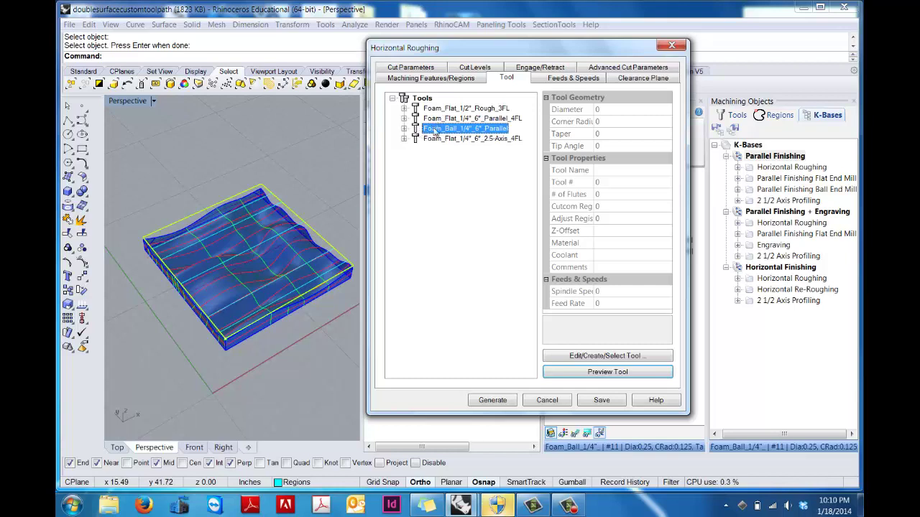
{"action": "left_click", "coordinate": [572, 78]}
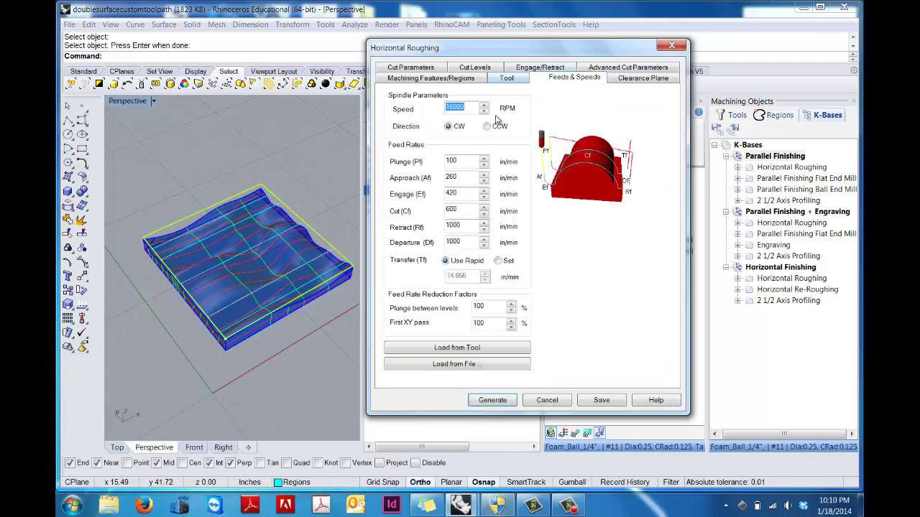
{"action": "left_click", "coordinate": [446, 348]}
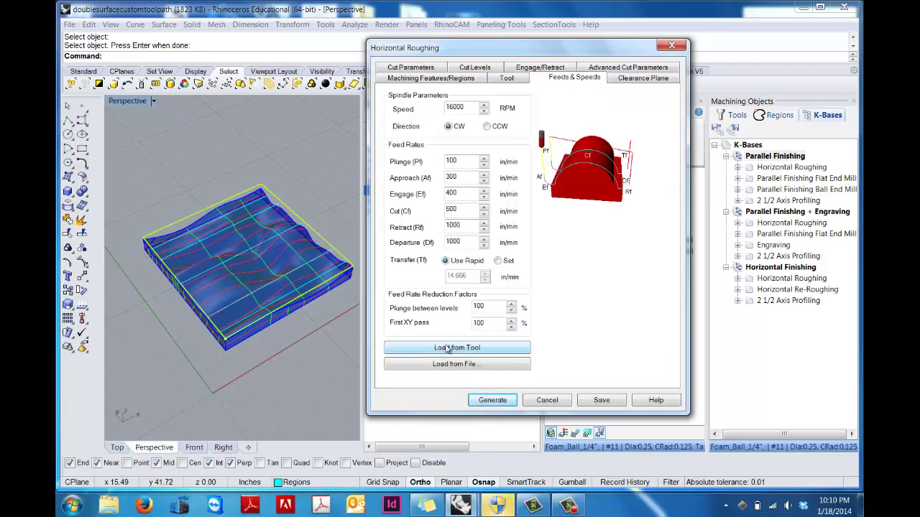
Try the Stock Max Z + Dist clearance plane definition and return it to Automatic
{"action": "left_click", "coordinate": [634, 79]}
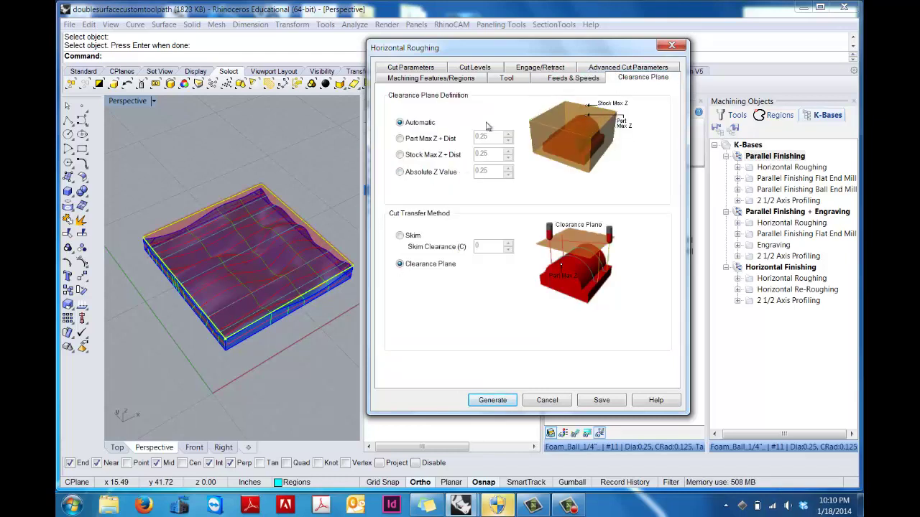
{"action": "left_click", "coordinate": [358, 230]}
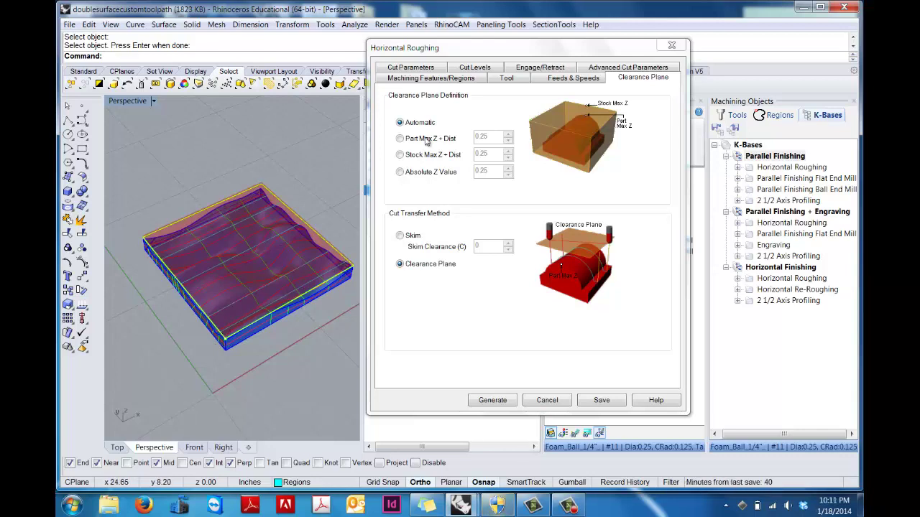
{"action": "left_click", "coordinate": [401, 157]}
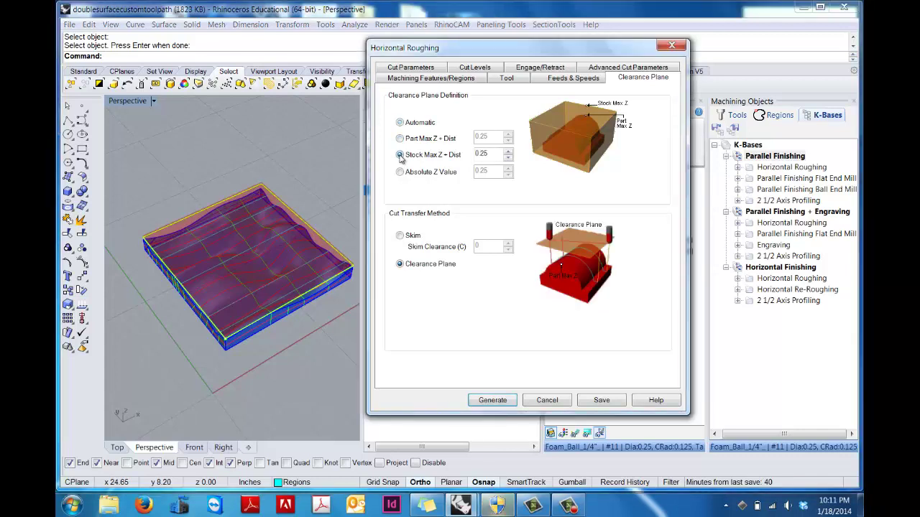
{"action": "double_click", "coordinate": [493, 155]}
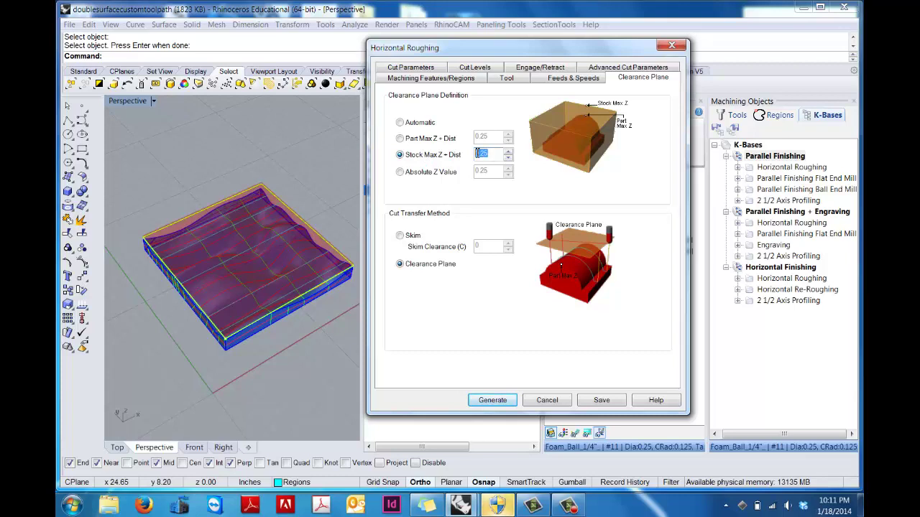
{"action": "left_click", "coordinate": [400, 123]}
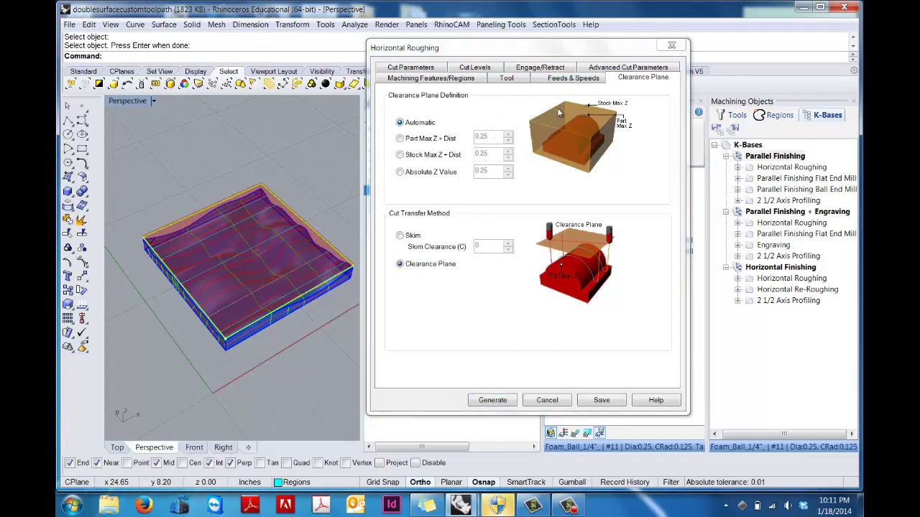
Check the stepover and stepdown settings of the Horizontal Roughing operation and generate its toolpath
{"action": "left_click", "coordinate": [423, 66]}
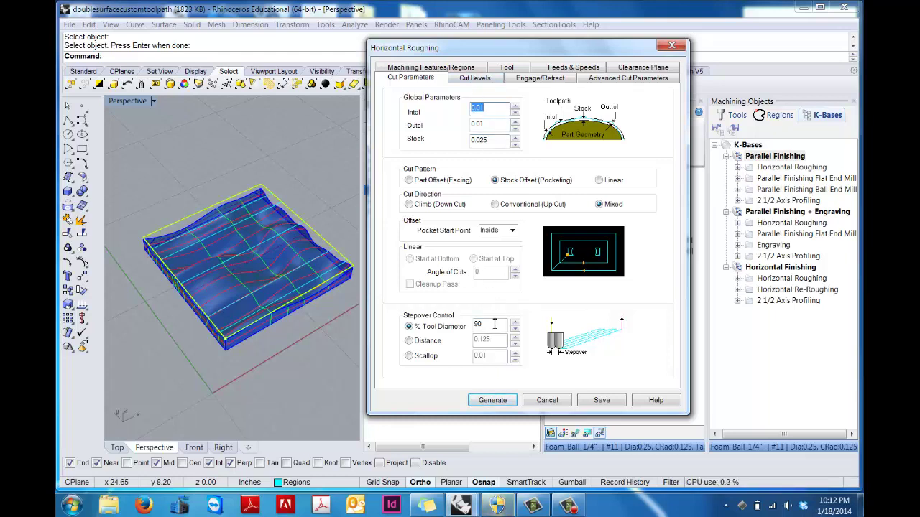
{"action": "left_click_drag", "start_coordinate": [493, 325], "coordinate": [474, 323]}
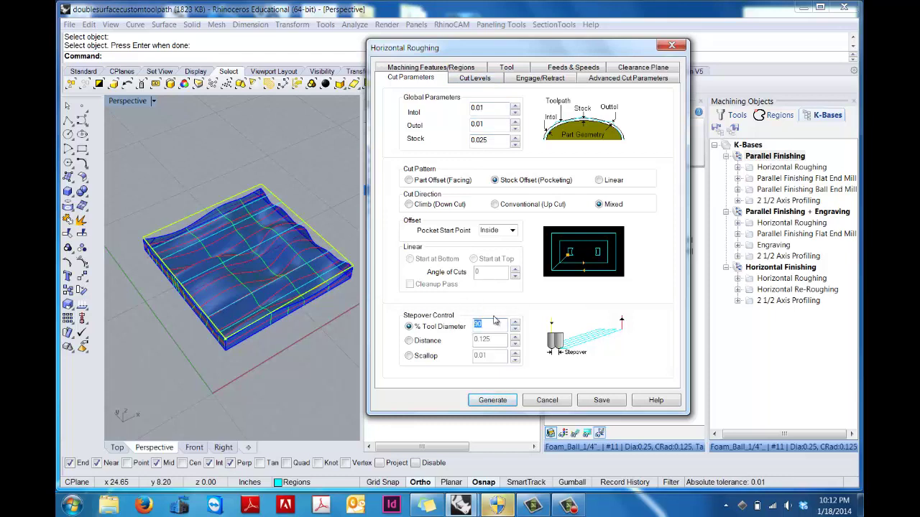
{"action": "left_click", "coordinate": [475, 78]}
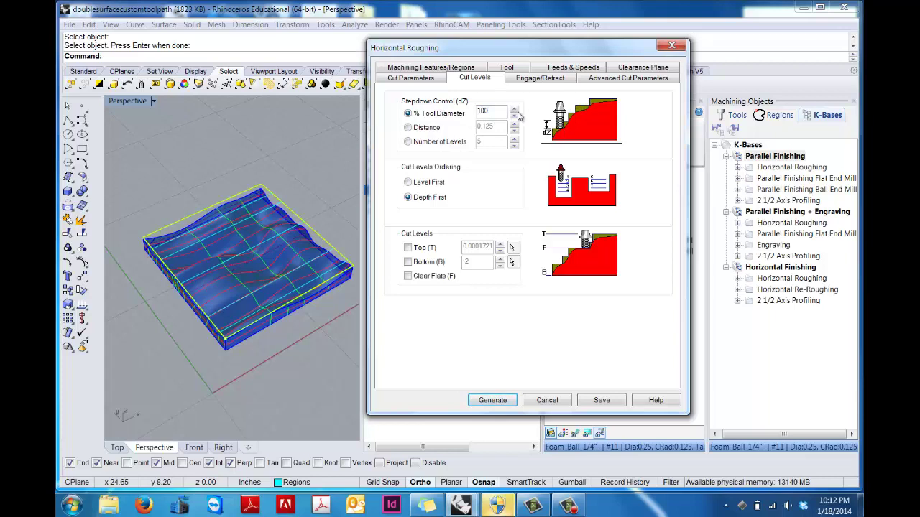
{"action": "left_click", "coordinate": [493, 400]}
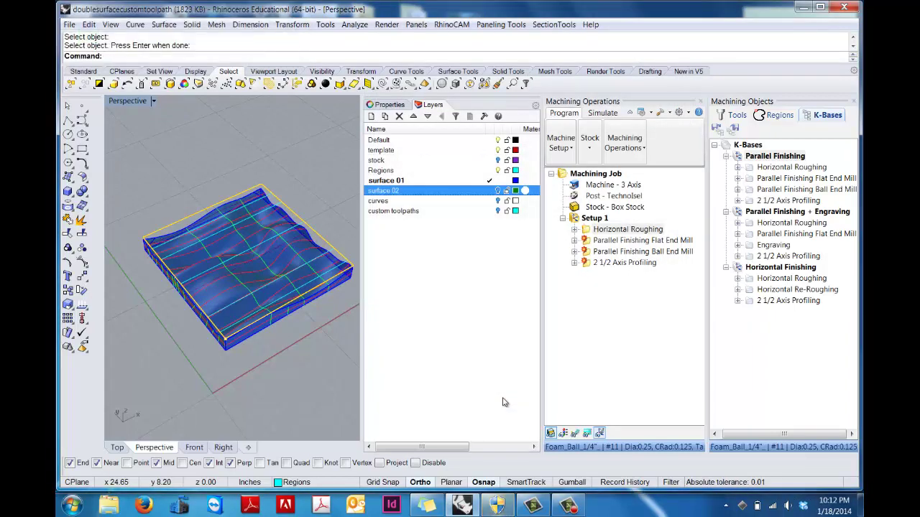
Show the generated Horizontal Roughing toolpath over the surface and examine it from different angles
{"action": "left_click", "coordinate": [587, 433]}
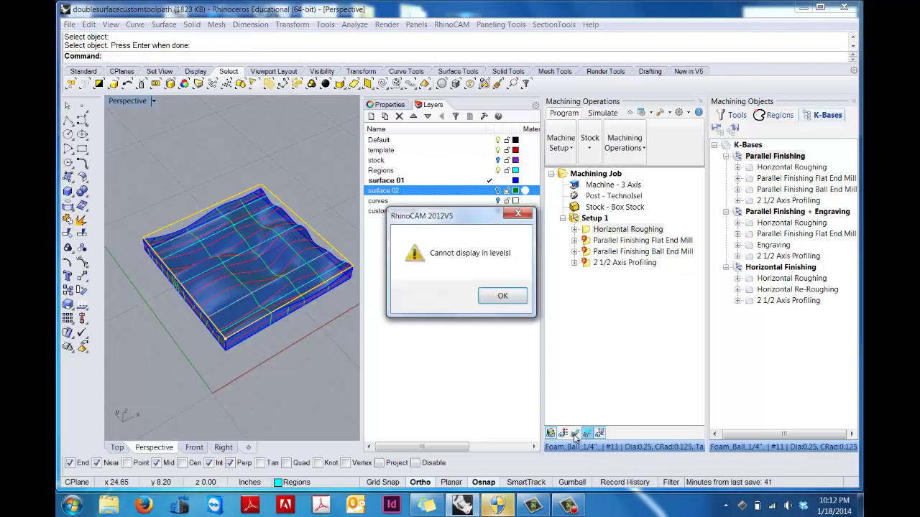
{"action": "key", "text": "Return"}
{"action": "left_click", "coordinate": [575, 433]}
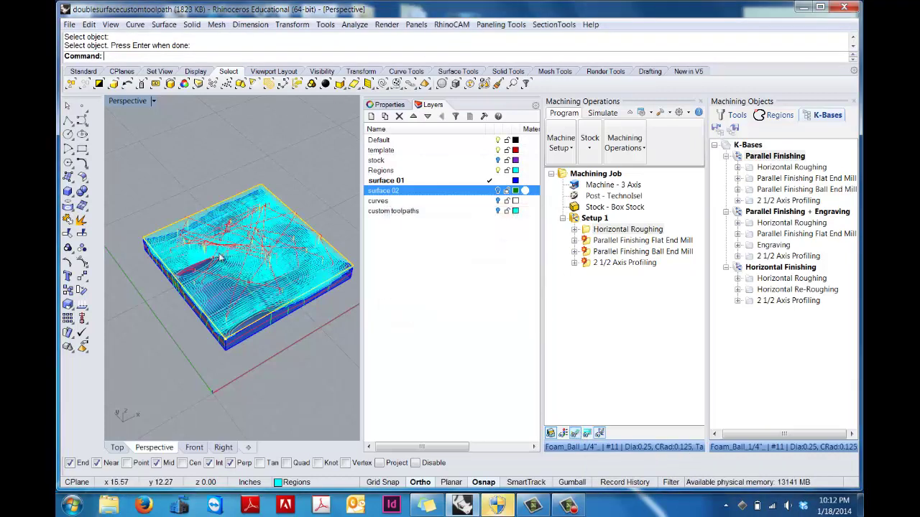
{"action": "right_click_drag", "start_coordinate": [237, 284], "coordinate": [244, 309]}
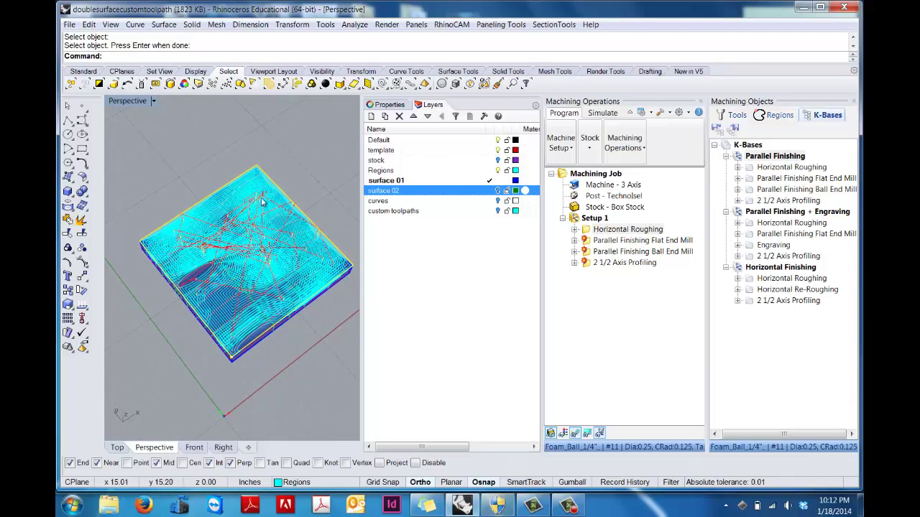
{"action": "right_click_drag", "start_coordinate": [270, 265], "coordinate": [271, 241]}
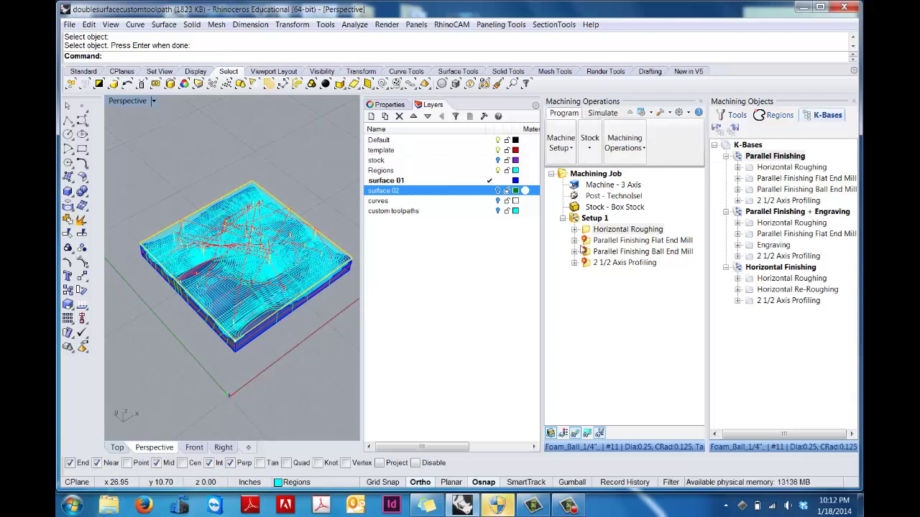
Prepare the simulation view of Setup 1 with the box stock shown and the toolpath and part geometry hidden
{"action": "left_click", "coordinate": [602, 114]}
{"action": "left_click", "coordinate": [590, 140]}
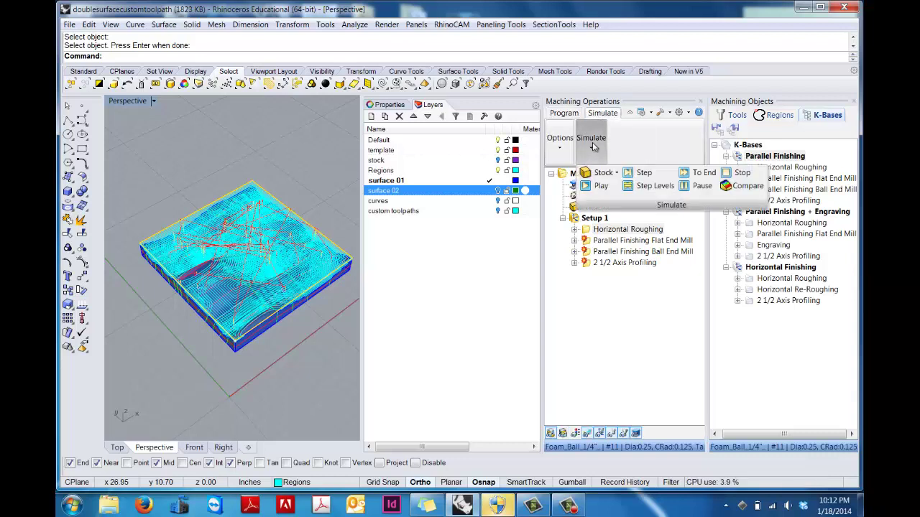
{"action": "left_click", "coordinate": [593, 270]}
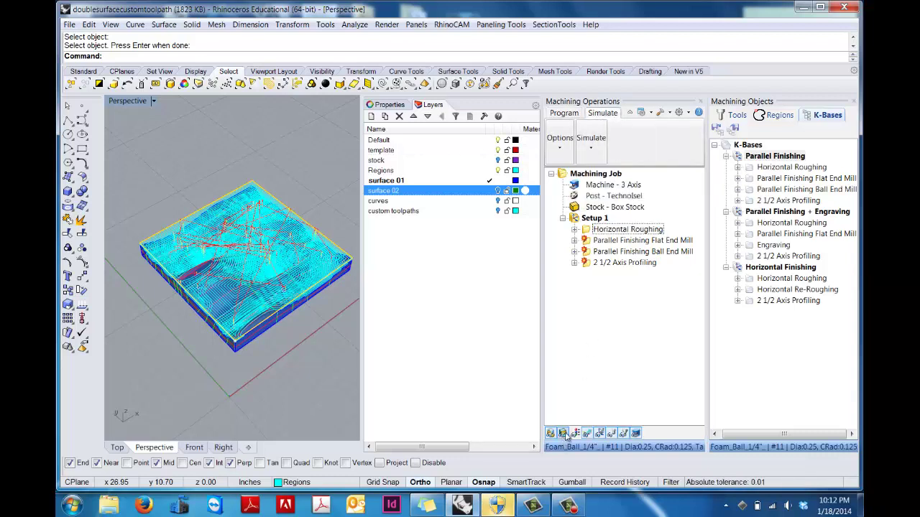
{"action": "left_click", "coordinate": [551, 433]}
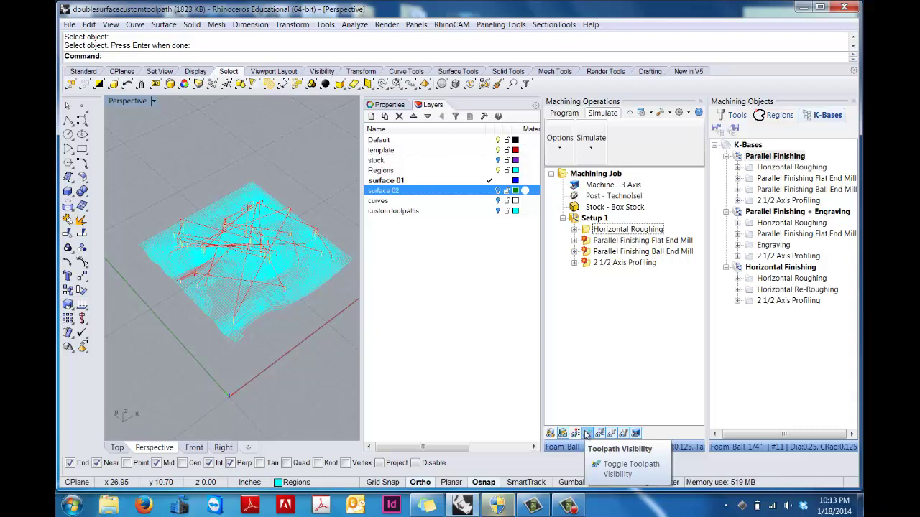
{"action": "left_click", "coordinate": [586, 433]}
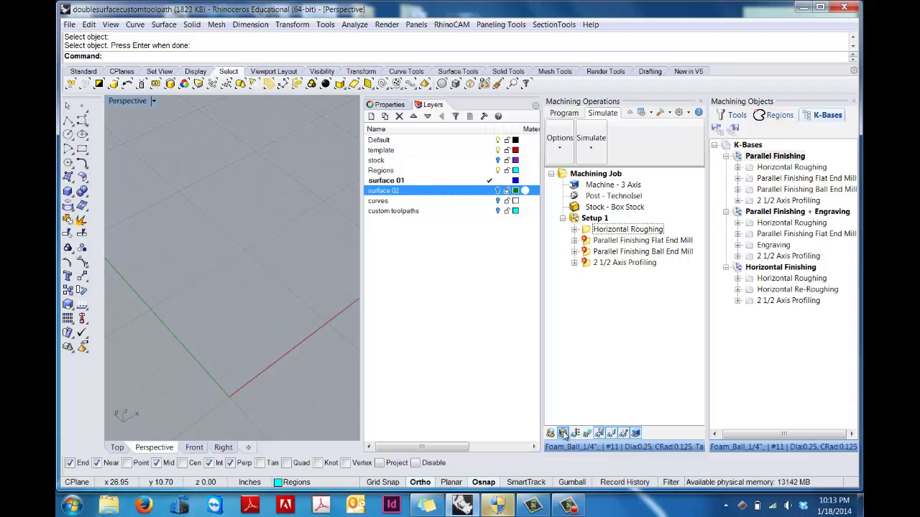
{"action": "left_click", "coordinate": [550, 433]}
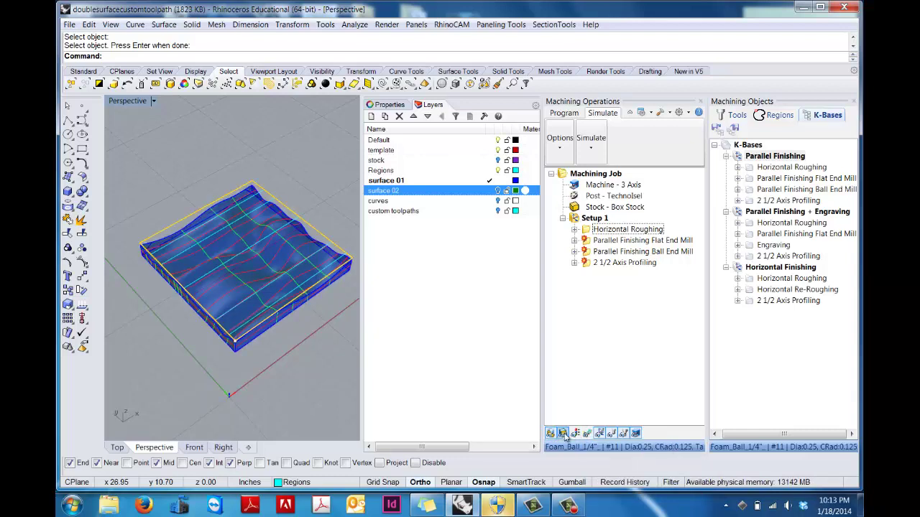
{"action": "left_click", "coordinate": [594, 218]}
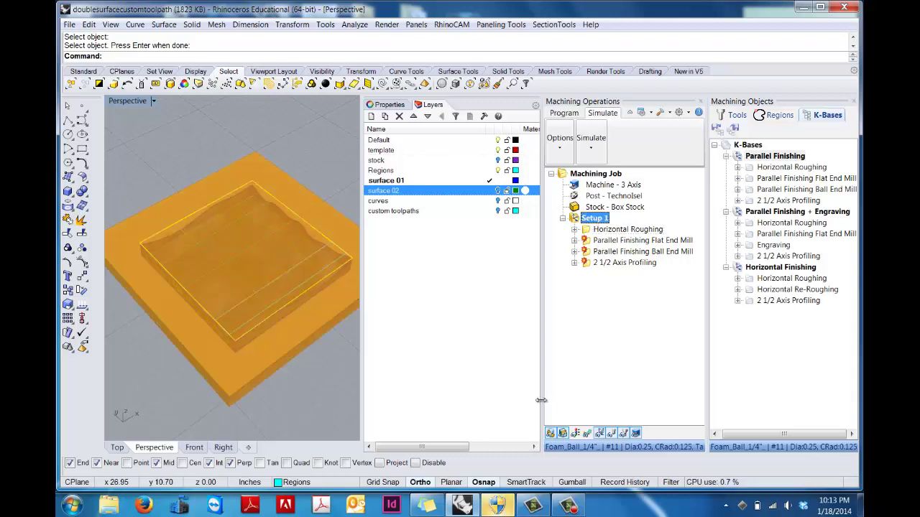
{"action": "left_click", "coordinate": [551, 433]}
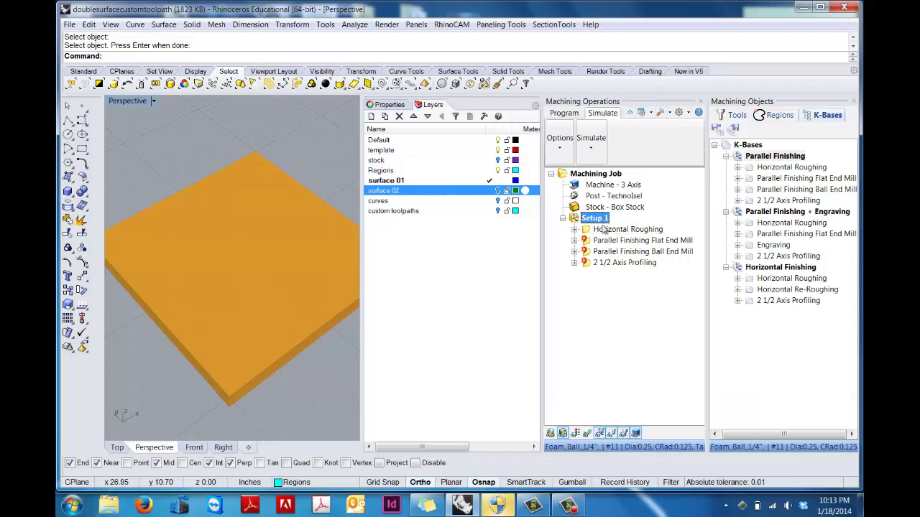
Play the material removal simulation of Setup 1 on the box stock
{"action": "left_click", "coordinate": [604, 229]}
{"action": "left_click", "coordinate": [594, 218]}
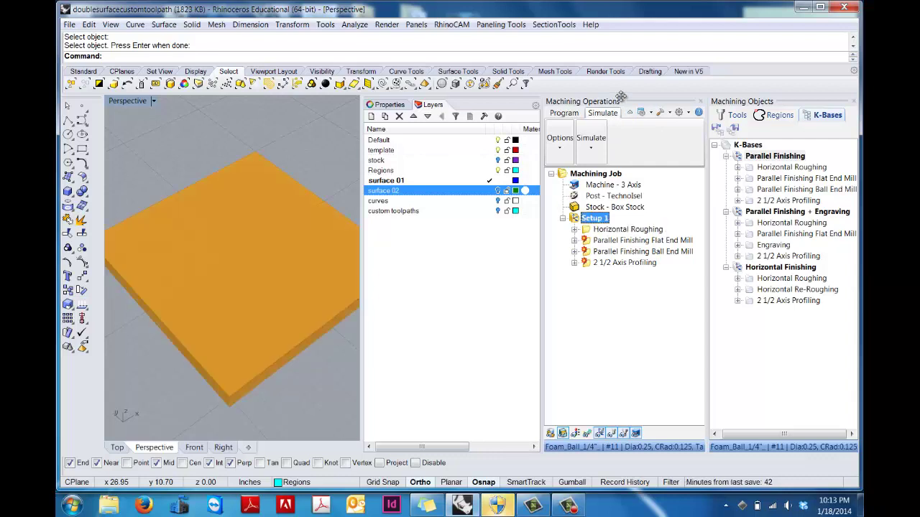
{"action": "left_click", "coordinate": [594, 145]}
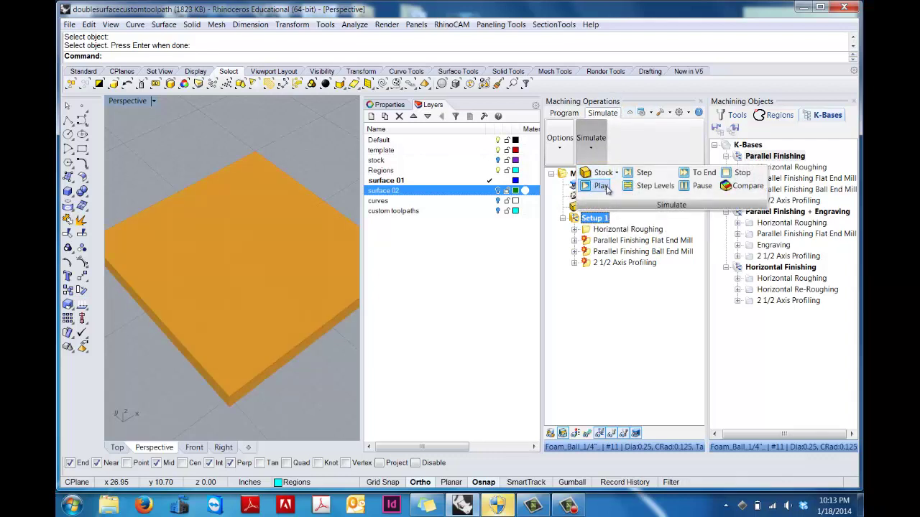
{"action": "left_click", "coordinate": [607, 189]}
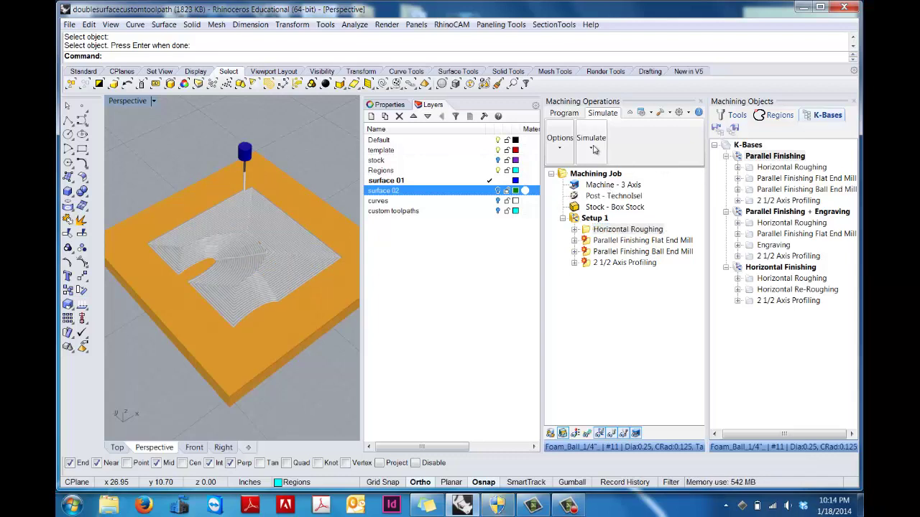
Stop the simulation and regenerate the Horizontal Roughing toolpath with the Foam_Flat_1/2"_Rough_3FL tool
{"action": "left_click", "coordinate": [591, 140]}
{"action": "left_click", "coordinate": [740, 172]}
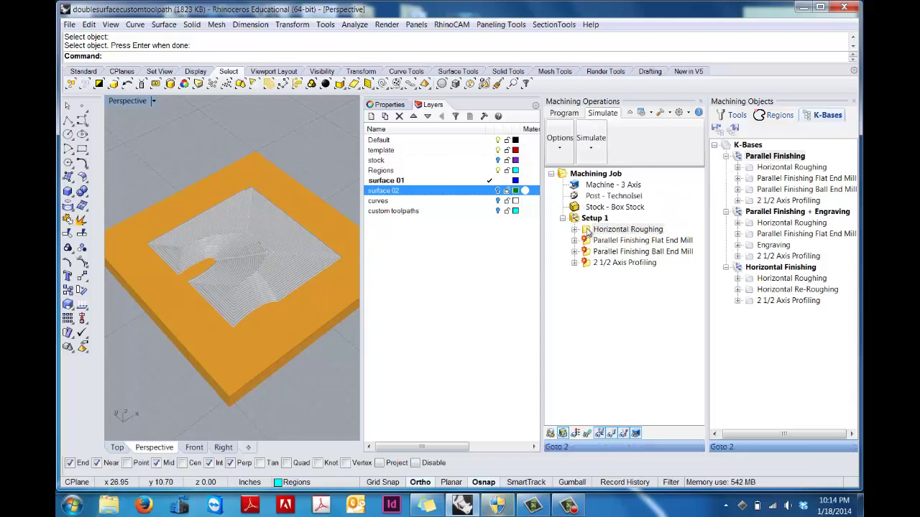
{"action": "double_click", "coordinate": [588, 231]}
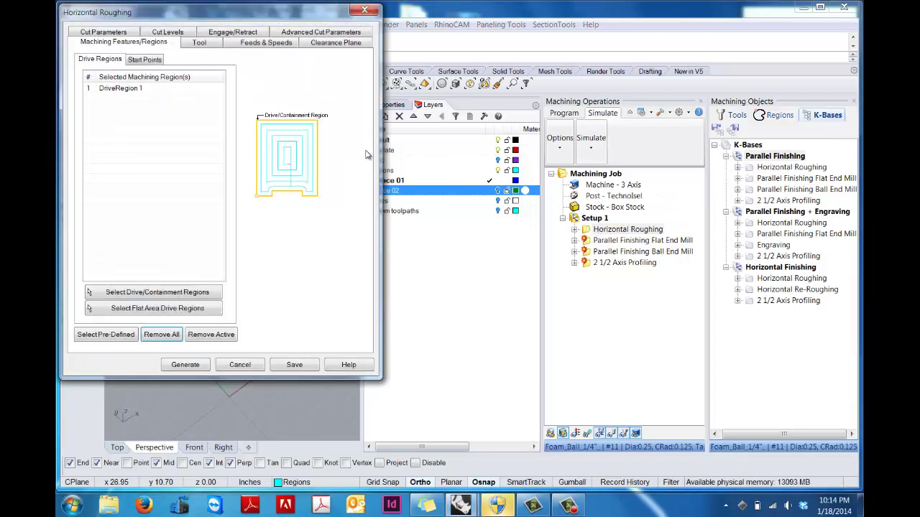
{"action": "left_click", "coordinate": [199, 43]}
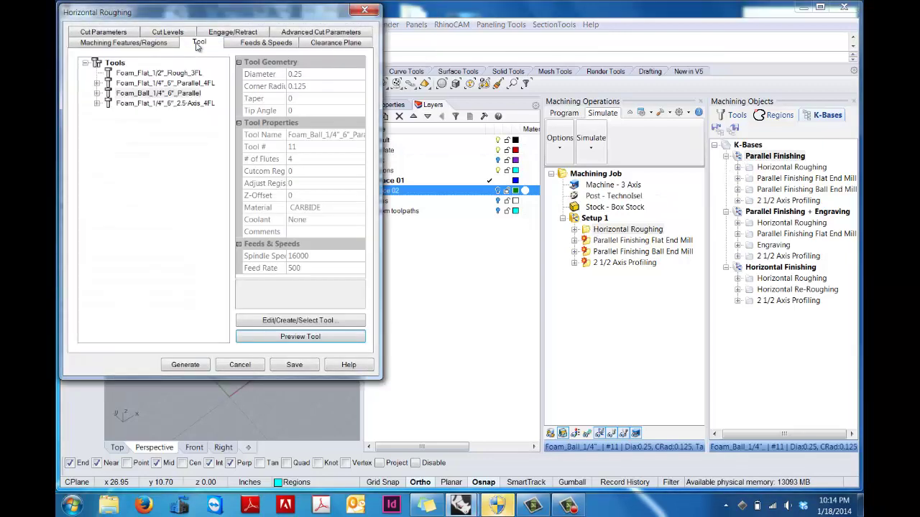
{"action": "left_click", "coordinate": [120, 74]}
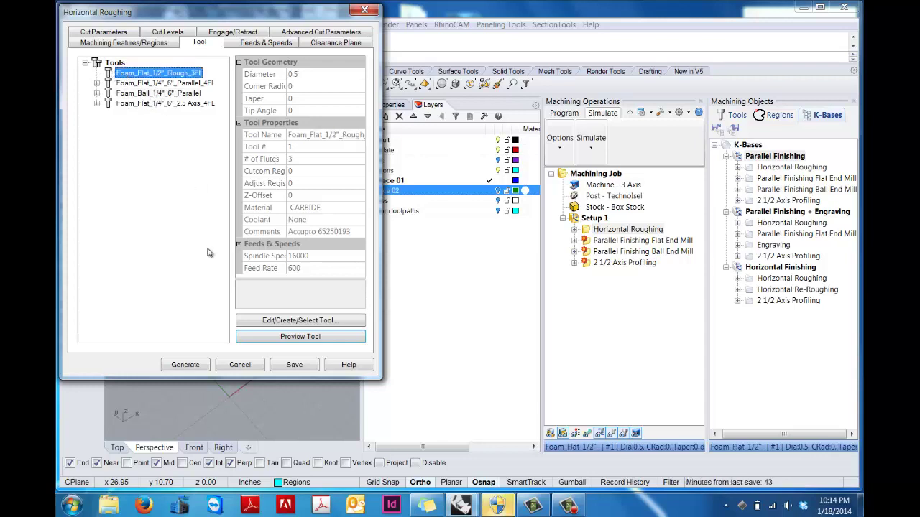
{"action": "left_click", "coordinate": [257, 43]}
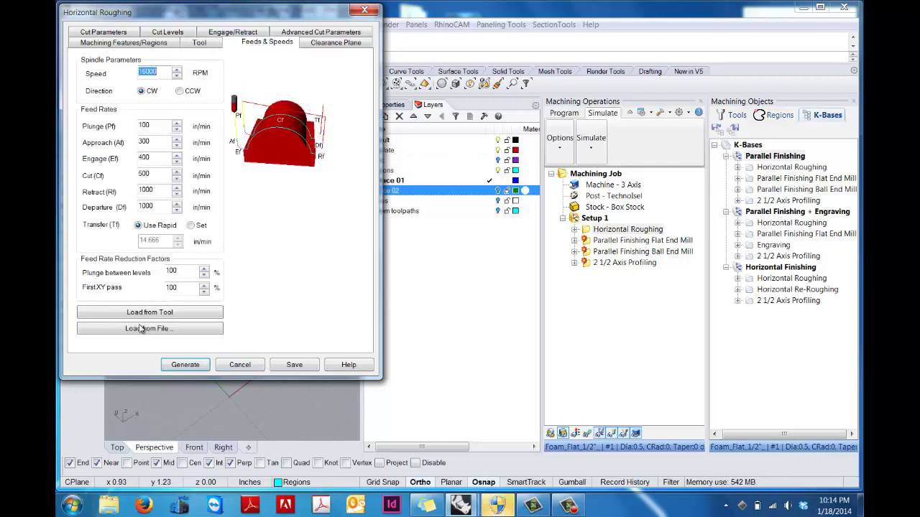
{"action": "left_click", "coordinate": [185, 365]}
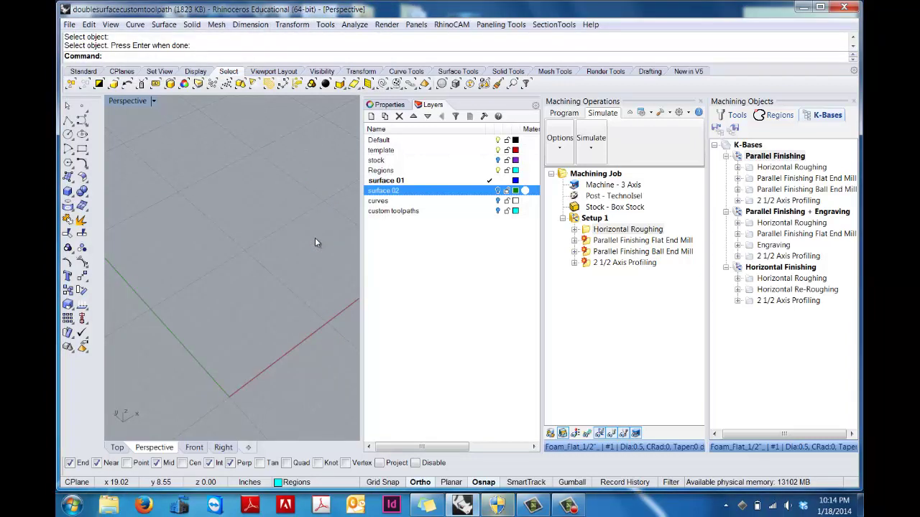
Simulate the material removal of Setup 1 with the regenerated Horizontal Roughing toolpath
{"action": "left_click", "coordinate": [585, 218]}
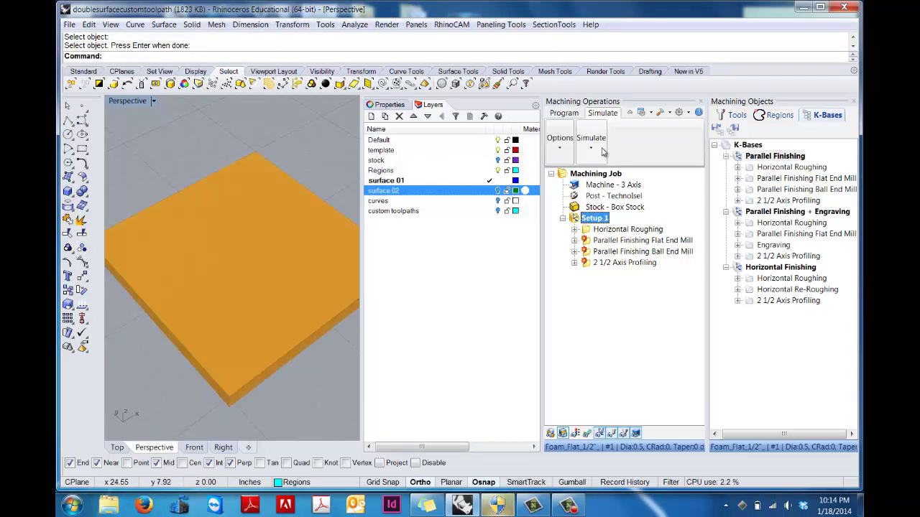
{"action": "left_click", "coordinate": [590, 148]}
{"action": "left_click", "coordinate": [596, 186]}
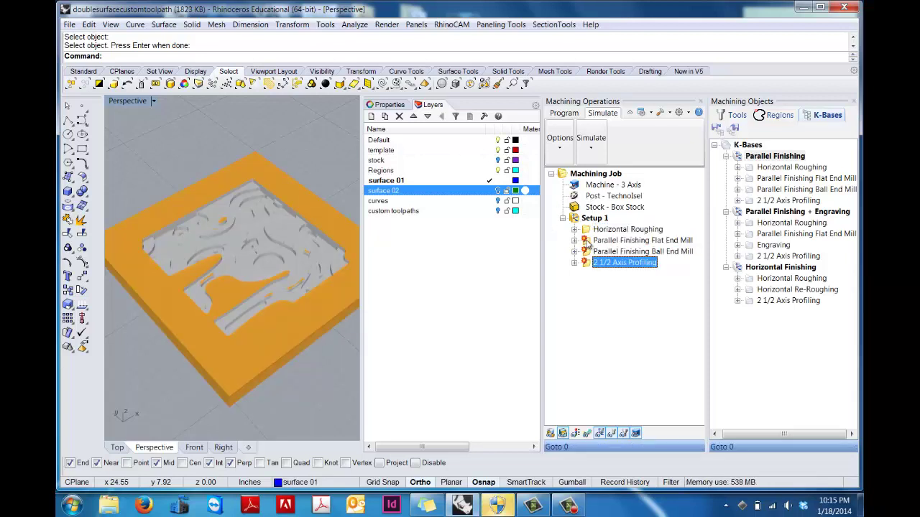
{"action": "double_click", "coordinate": [587, 243]}
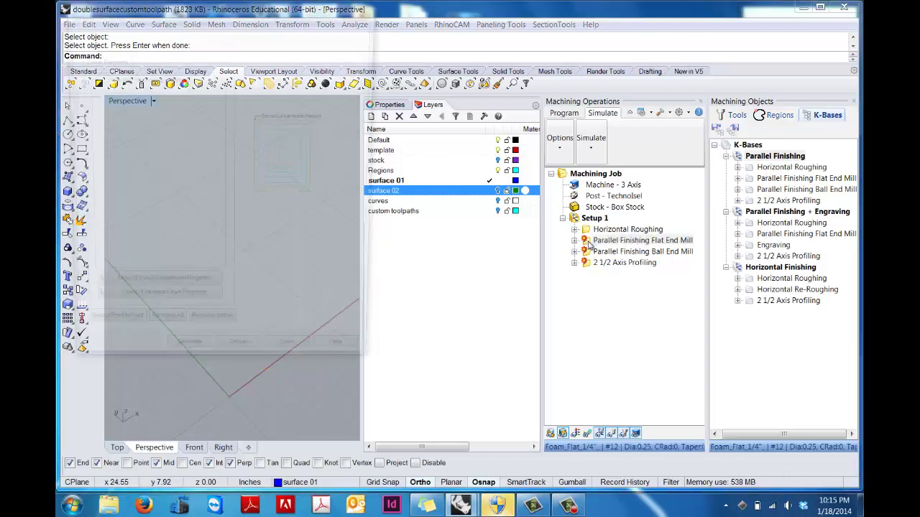
{"action": "left_click", "coordinate": [190, 290]}
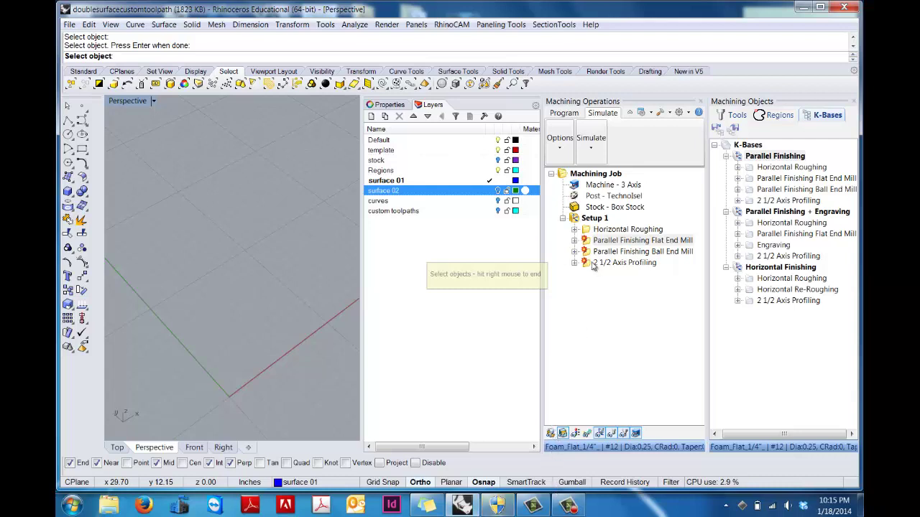
{"action": "key", "text": "Escape"}
{"action": "key", "text": "Escape"}
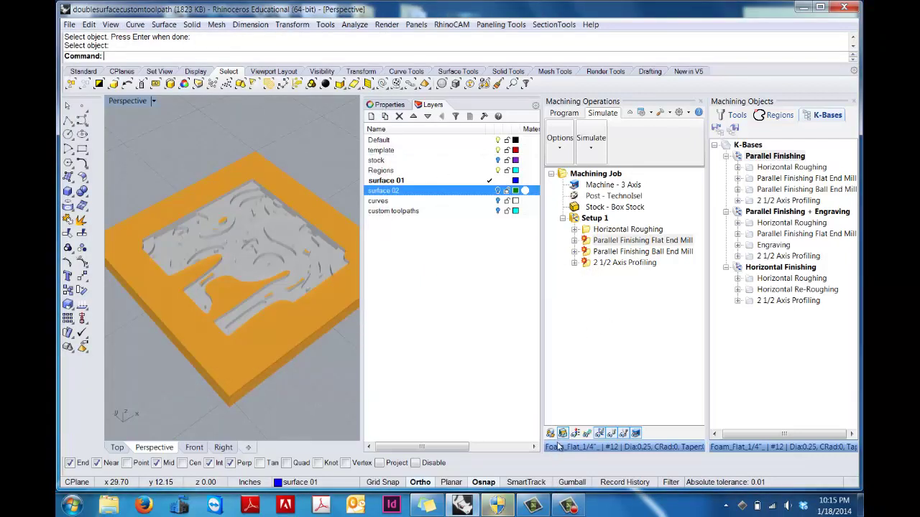
Show the part geometry and assign the rectangle around surface 01 as the containment region of the Parallel Finishing Flat End Mill operation
{"action": "left_click", "coordinate": [550, 434]}
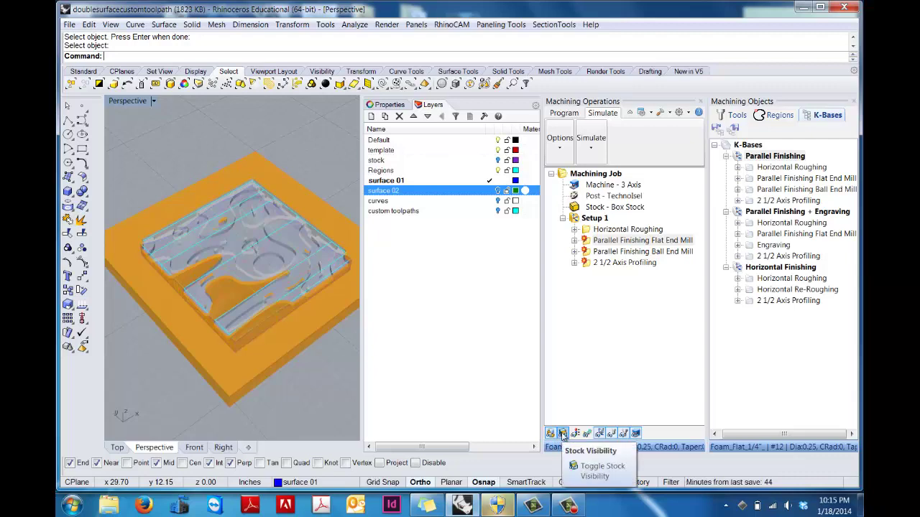
{"action": "double_click", "coordinate": [591, 244]}
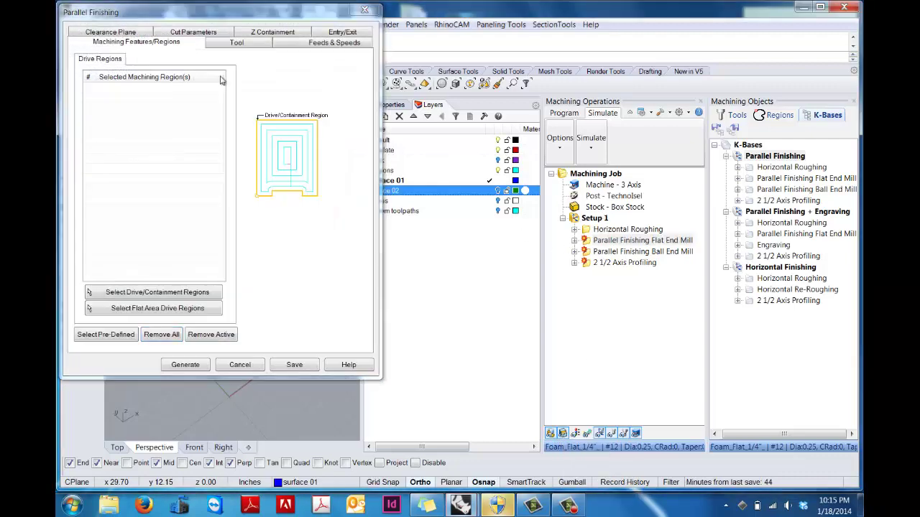
{"action": "left_click_drag", "start_coordinate": [214, 8], "coordinate": [474, 31]}
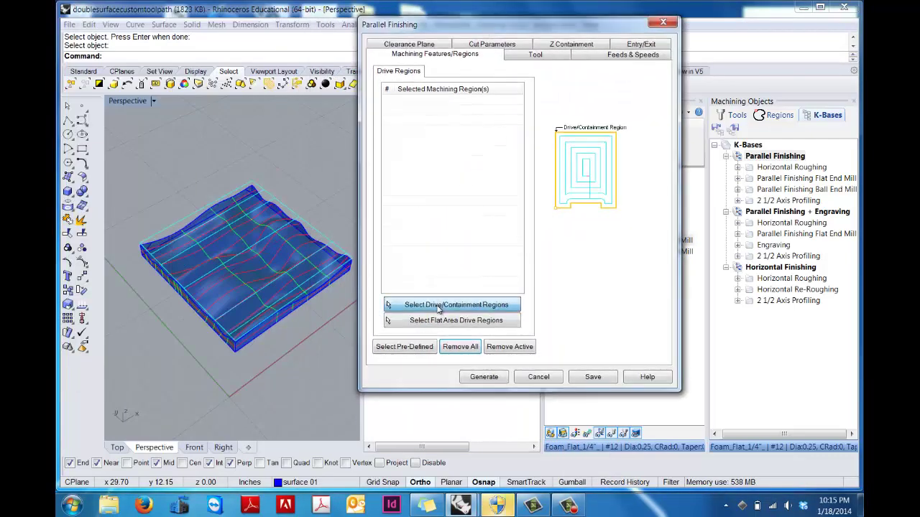
{"action": "left_click", "coordinate": [414, 311]}
{"action": "left_click", "coordinate": [323, 242]}
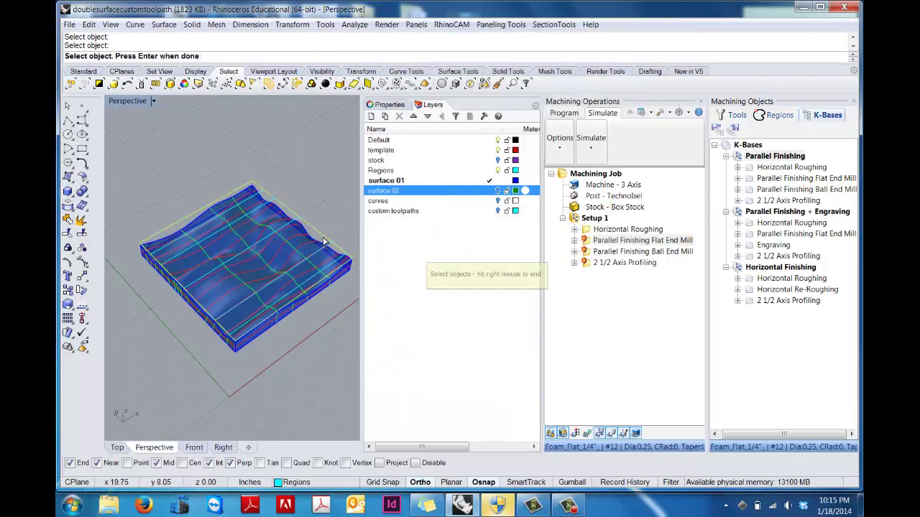
{"action": "right_click", "coordinate": [323, 243]}
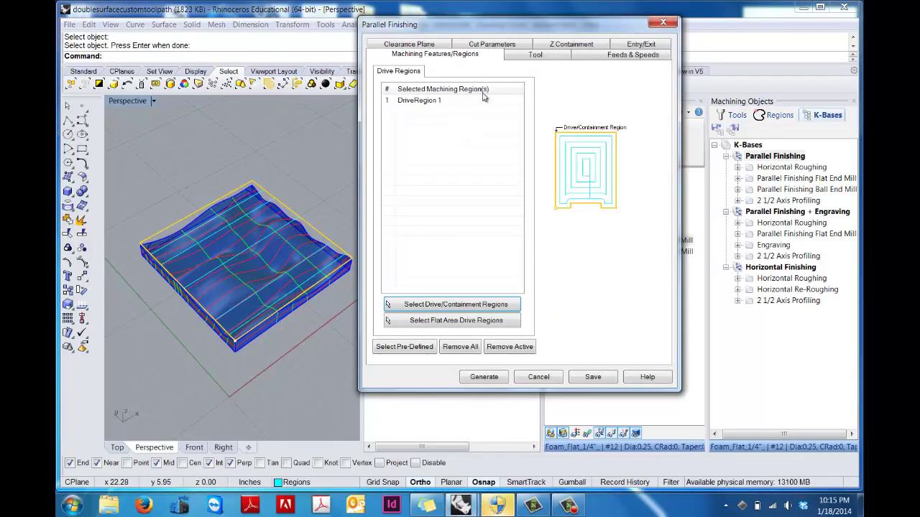
Check the tool, the feeds and speeds, and the clearance plane settings of the Parallel Finishing Flat End Mill operation
{"action": "left_click", "coordinate": [531, 55]}
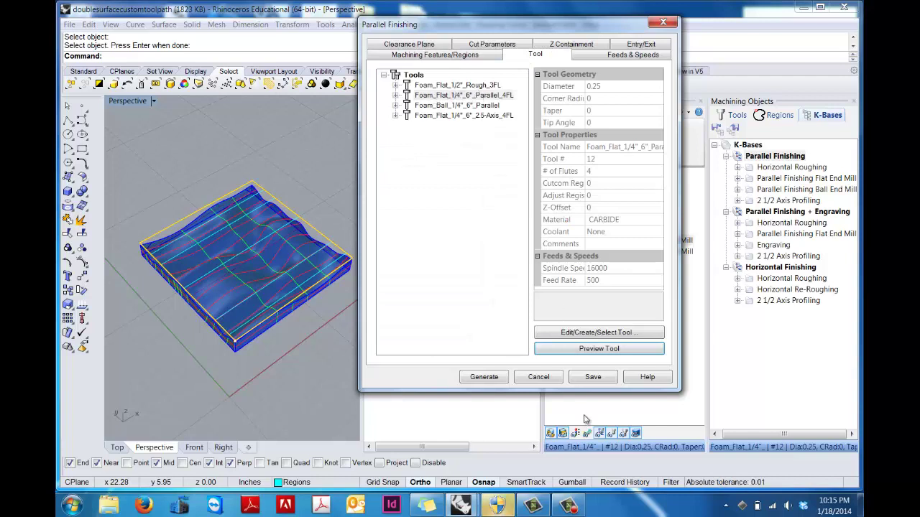
{"action": "left_click", "coordinate": [602, 58]}
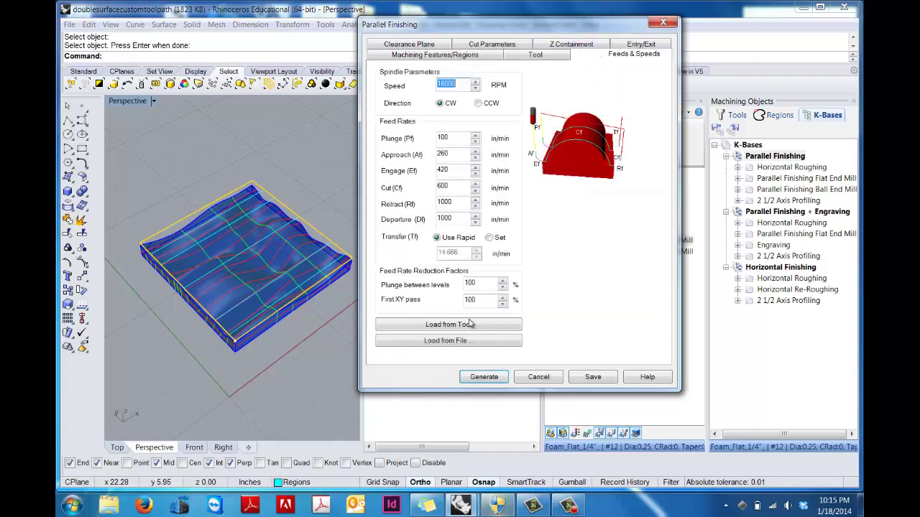
{"action": "left_click", "coordinate": [408, 45]}
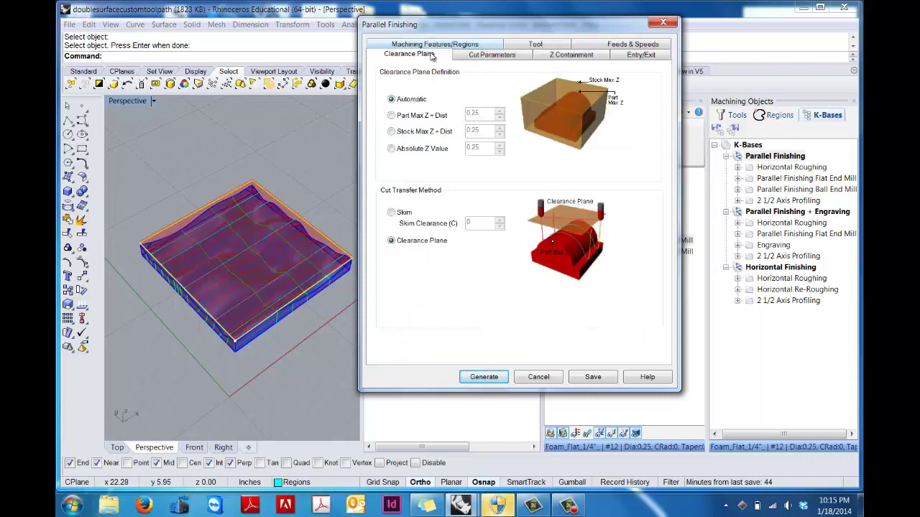
Set Intol and Outtol to 0.002 and Stock to 0.06 for the flat end mill parallel finishing, and generate its toolpath
{"action": "left_click", "coordinate": [467, 56]}
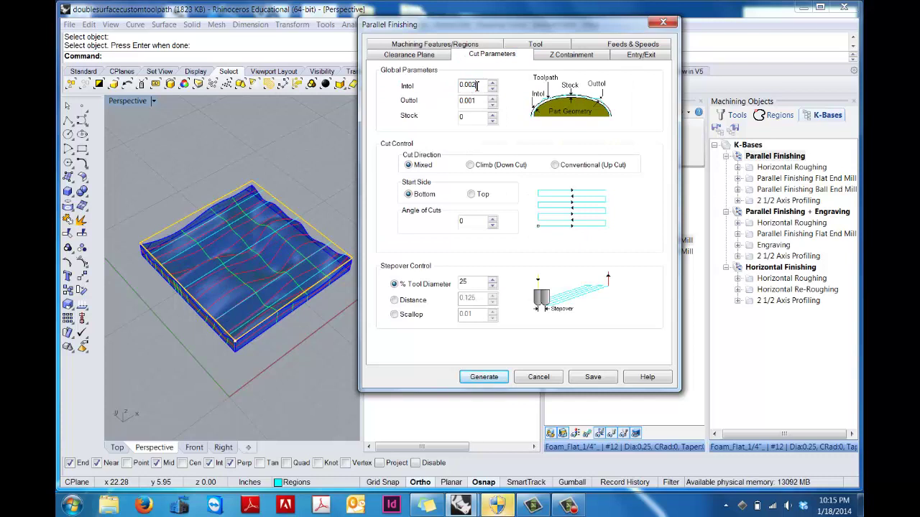
{"action": "key", "text": "BackSpace"}
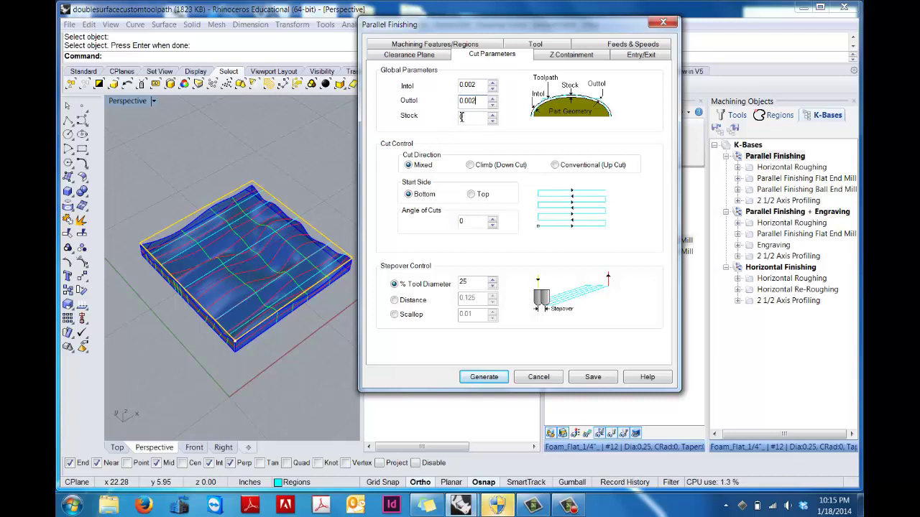
{"action": "left_click", "coordinate": [461, 117]}
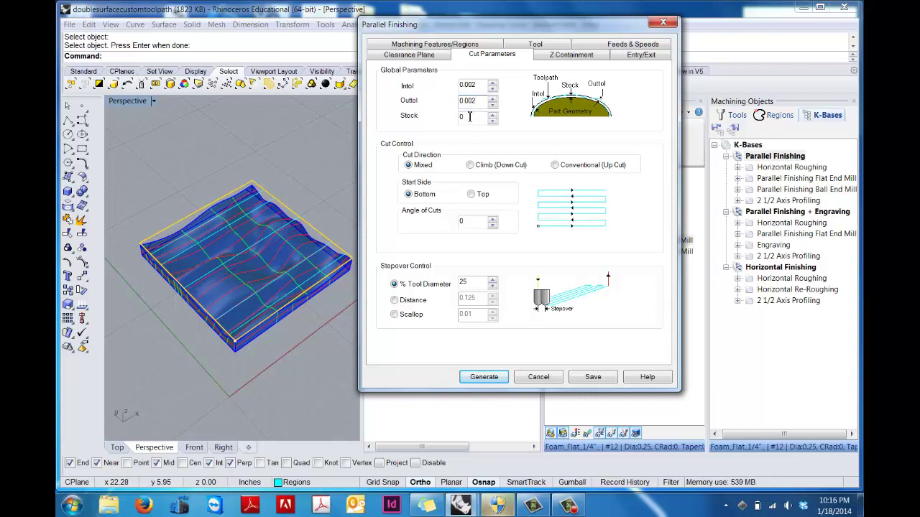
{"action": "left_click_drag", "start_coordinate": [470, 117], "coordinate": [454, 120]}
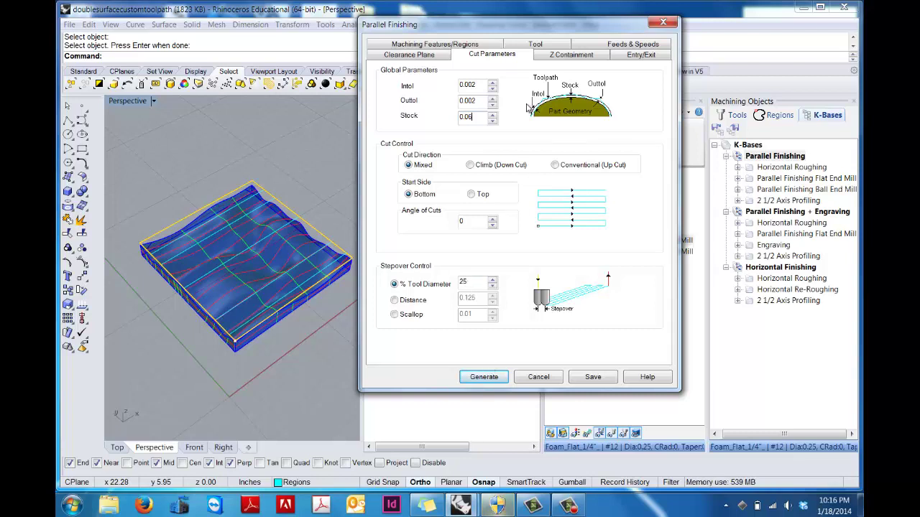
{"action": "left_click", "coordinate": [562, 56]}
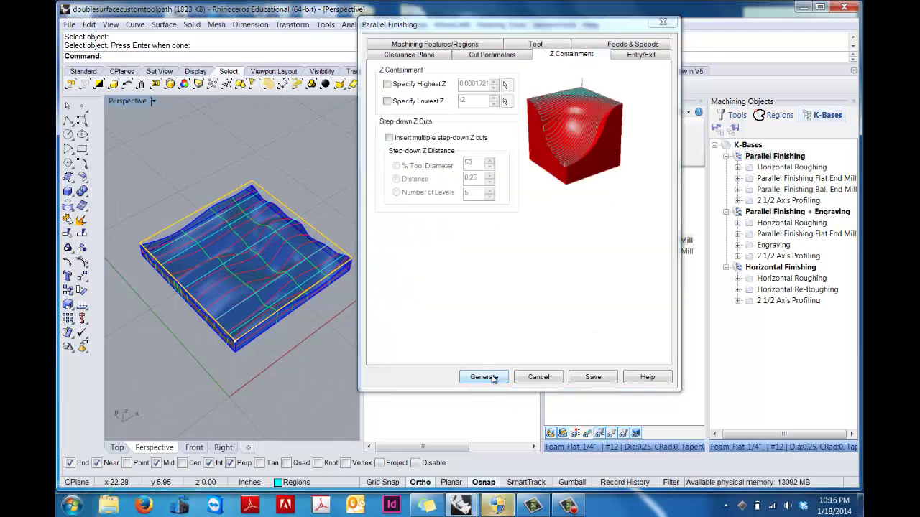
{"action": "left_click", "coordinate": [484, 378]}
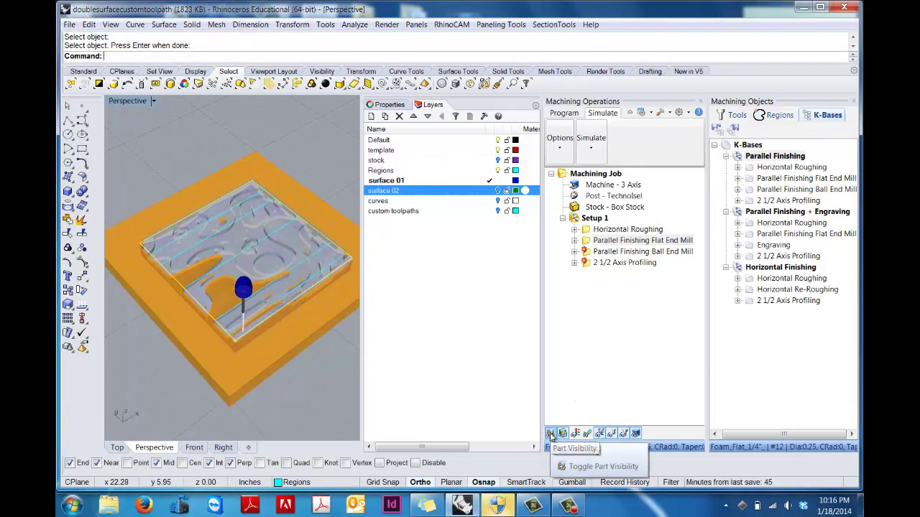
Hide the part geometry, run the flat end mill parallel finishing simulation to its end and stop it
{"action": "left_click", "coordinate": [551, 434]}
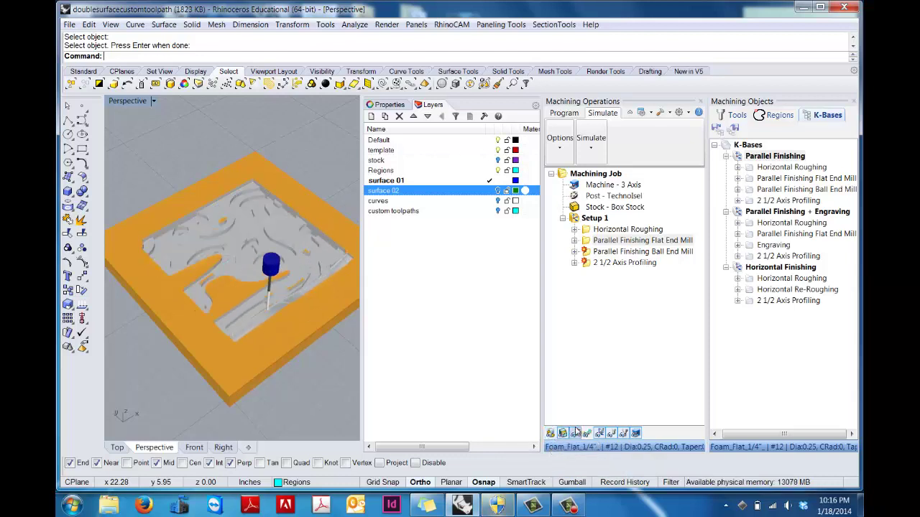
{"action": "left_click", "coordinate": [586, 434]}
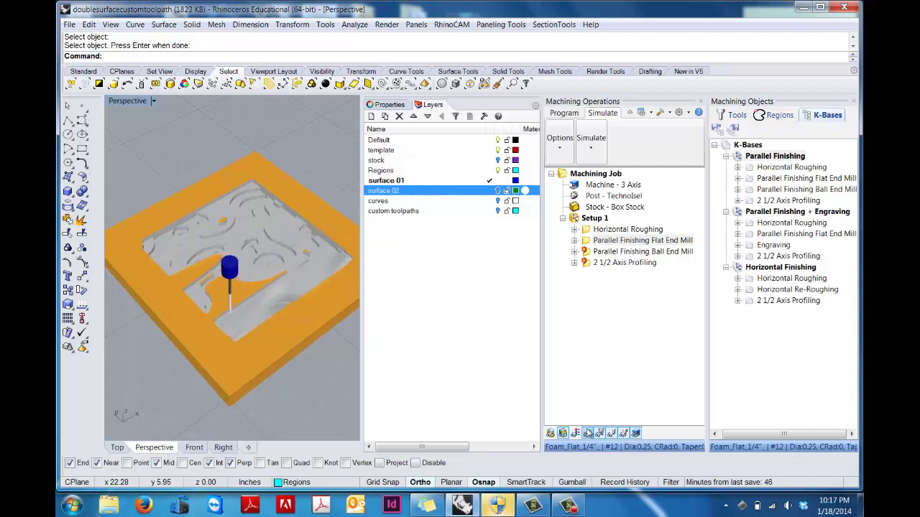
{"action": "left_click", "coordinate": [598, 149]}
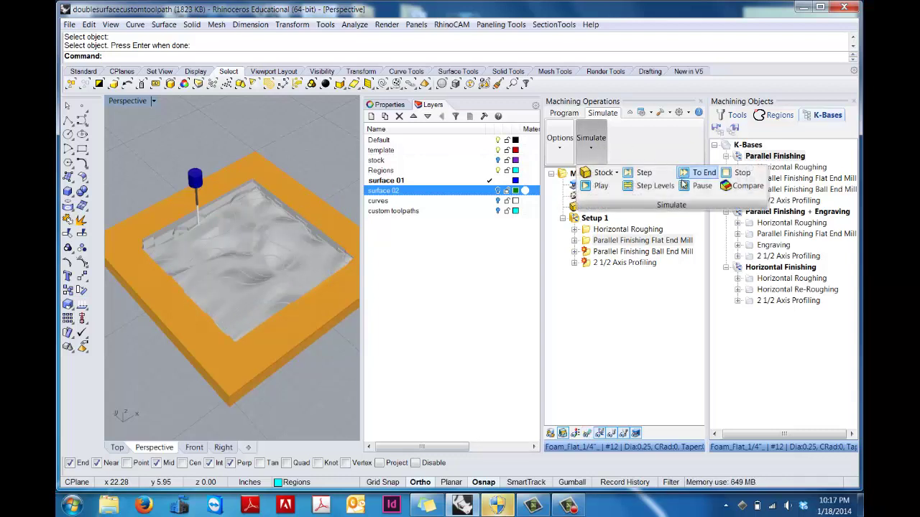
{"action": "left_click", "coordinate": [684, 178]}
{"action": "left_click", "coordinate": [584, 152]}
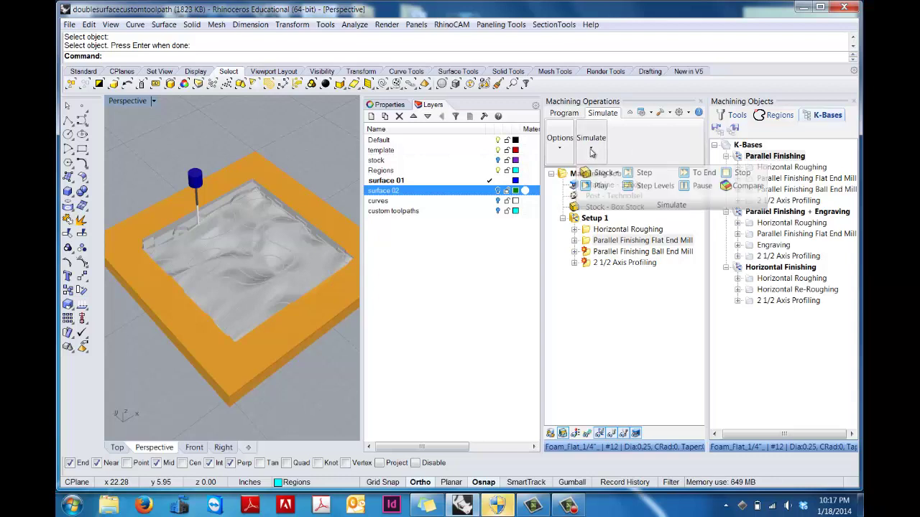
{"action": "left_click", "coordinate": [726, 177]}
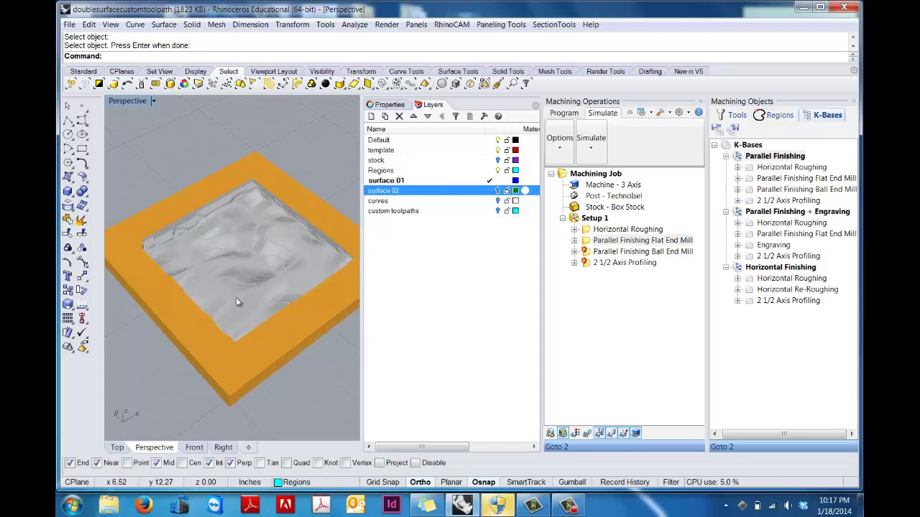
Set the Stock of the Parallel Finishing Flat End Mill operation to 0 and regenerate its toolpath
{"action": "double_click", "coordinate": [587, 244]}
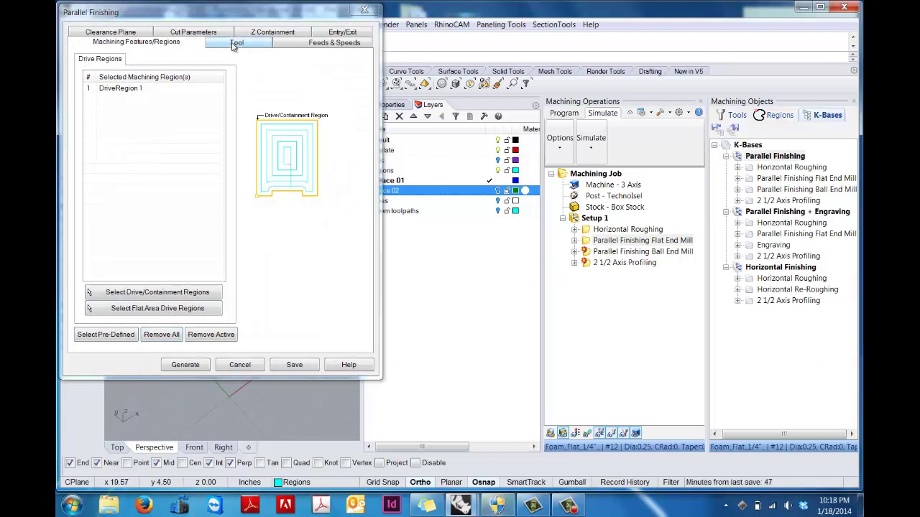
{"action": "left_click", "coordinate": [168, 32]}
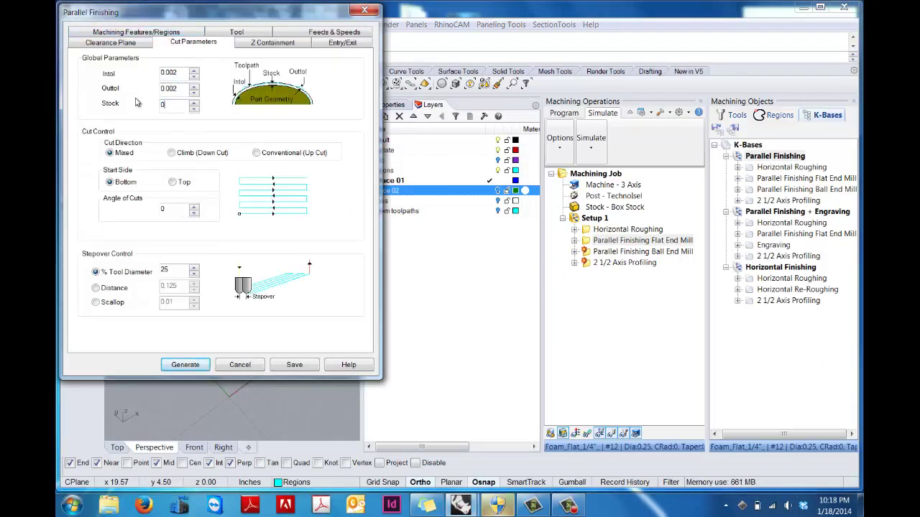
{"action": "left_click", "coordinate": [201, 366]}
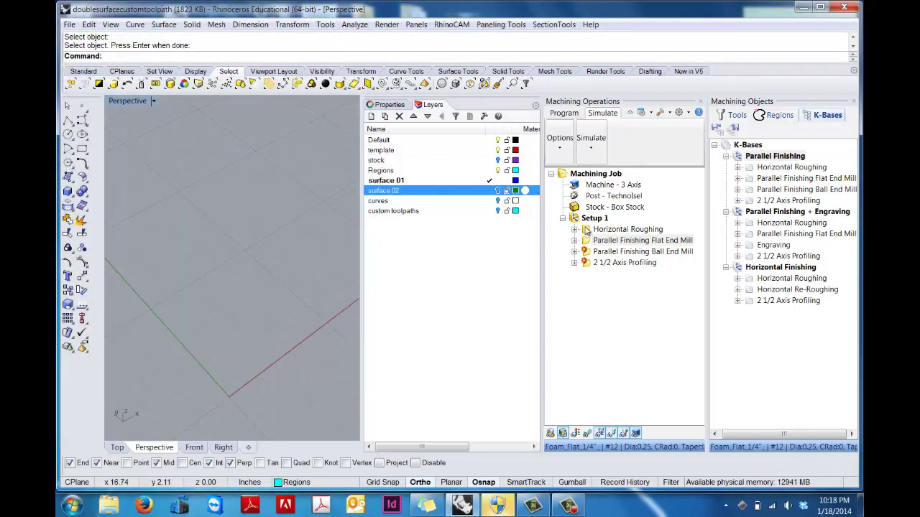
Play the simulation of the regenerated Parallel Finishing Flat End Mill toolpath on the roughed stock
{"action": "left_click", "coordinate": [591, 140]}
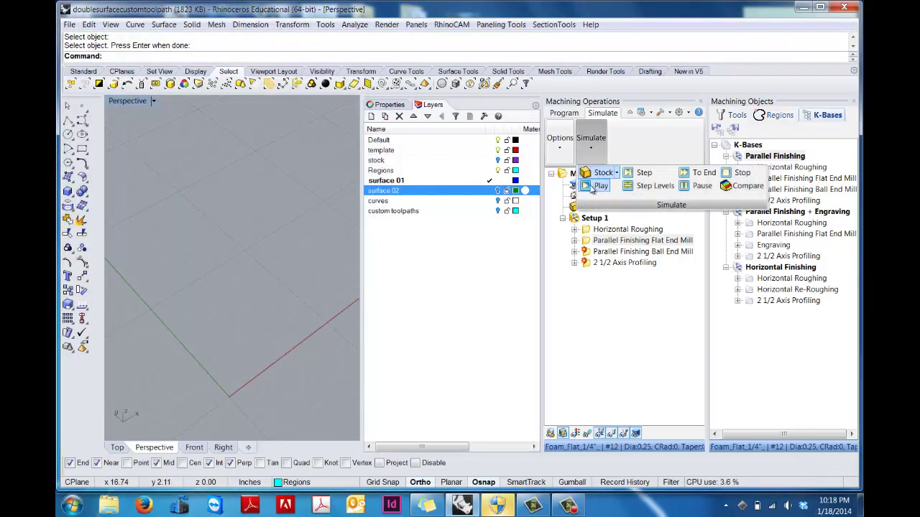
{"action": "left_click", "coordinate": [596, 186]}
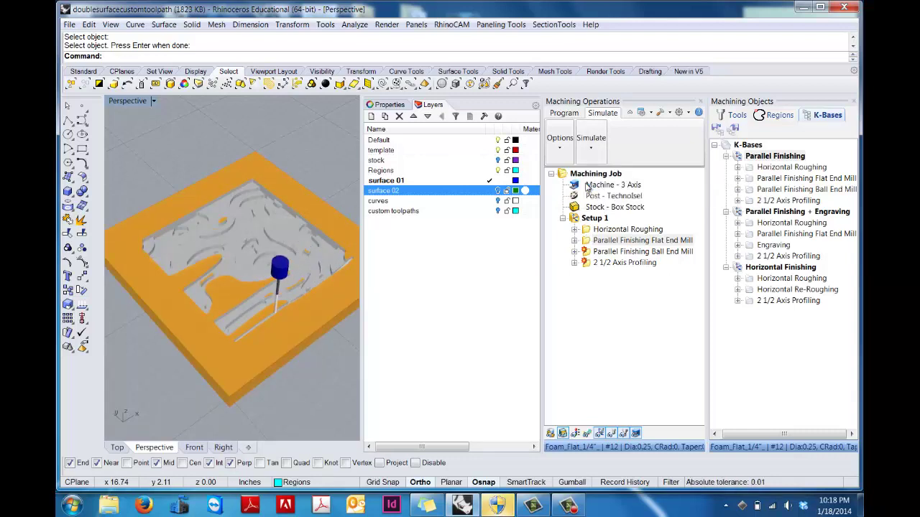
Run the Parallel Finishing Flat End Mill simulation through to its end
{"action": "left_click", "coordinate": [594, 148]}
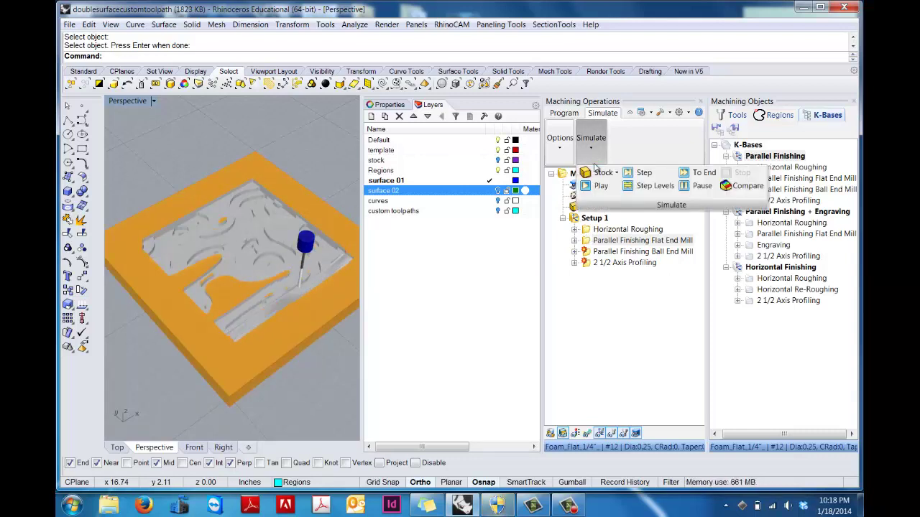
{"action": "left_click", "coordinate": [586, 187]}
{"action": "left_click", "coordinate": [592, 149]}
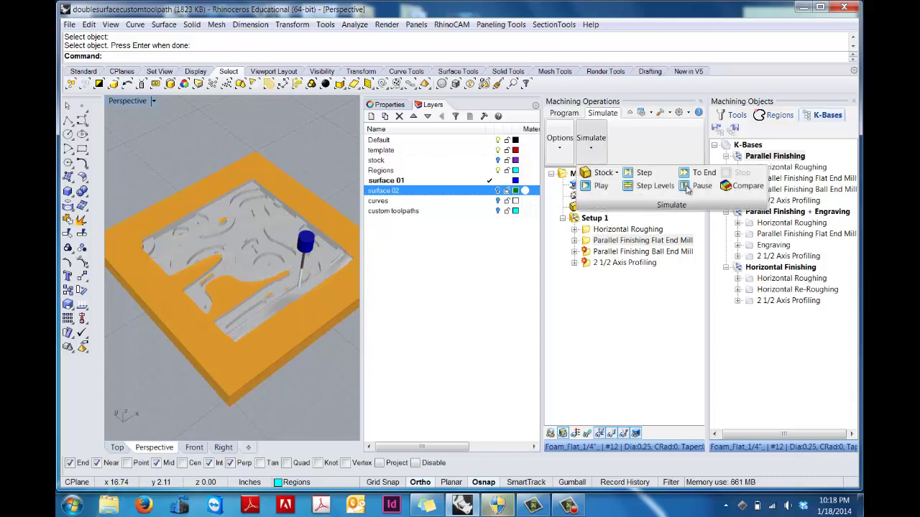
{"action": "left_click", "coordinate": [687, 188]}
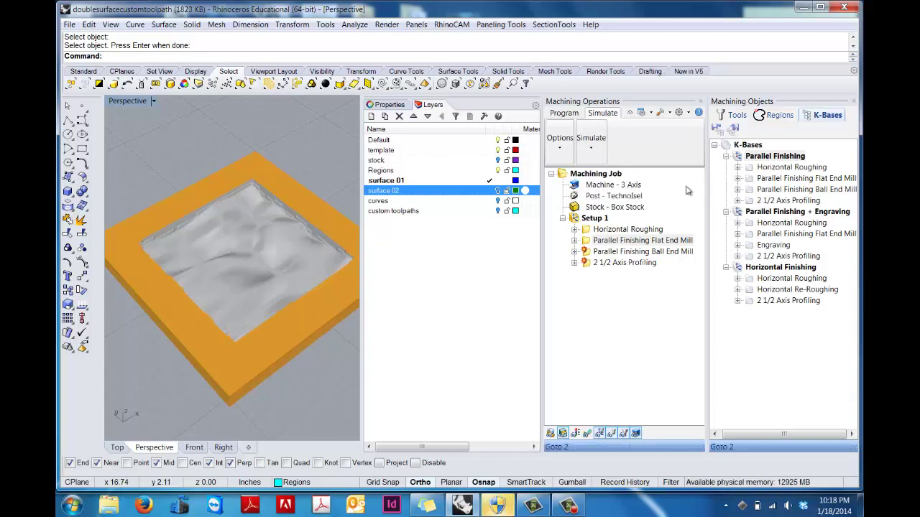
Make surface 02 the current layer, hide the surface 01 layer, and show the part geometry again
{"action": "left_click", "coordinate": [493, 192]}
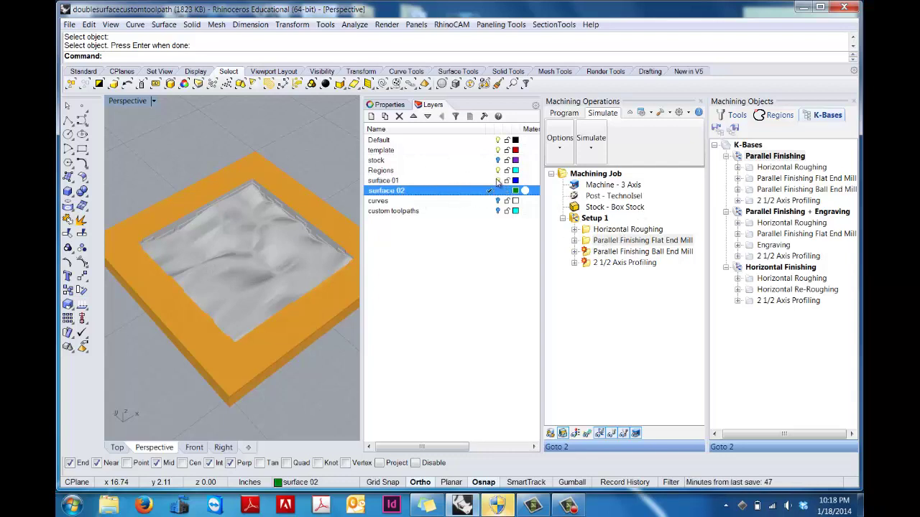
{"action": "left_click", "coordinate": [498, 182]}
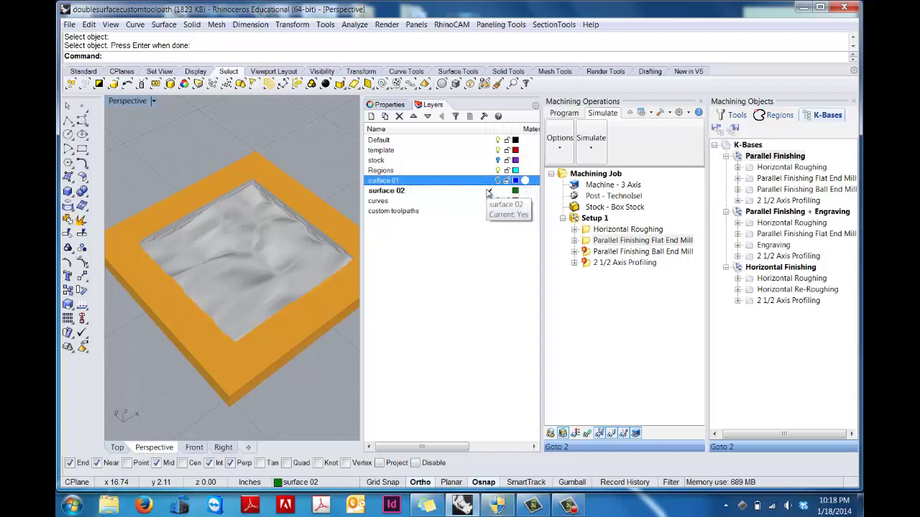
{"action": "left_click", "coordinate": [562, 434]}
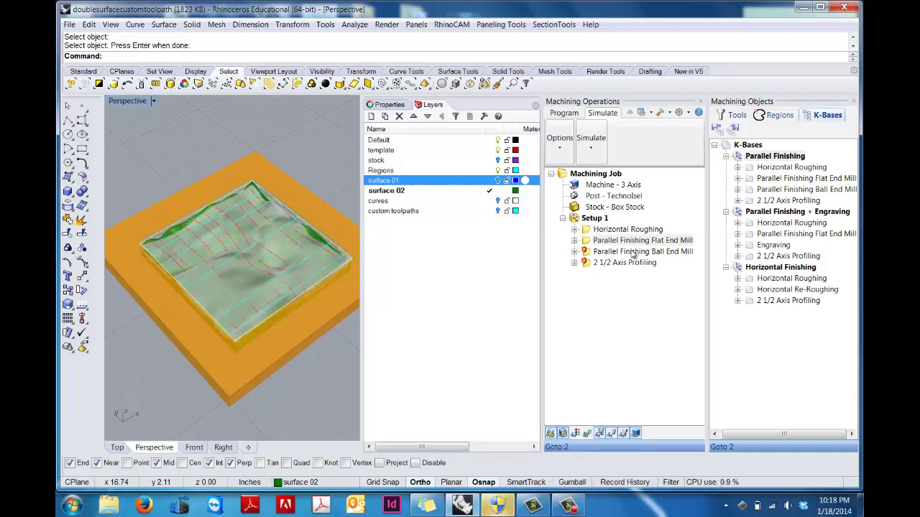
View the surface 01 reference photo on the desktop, close it, and return to the Rhino window
{"action": "double_click", "coordinate": [793, 7]}
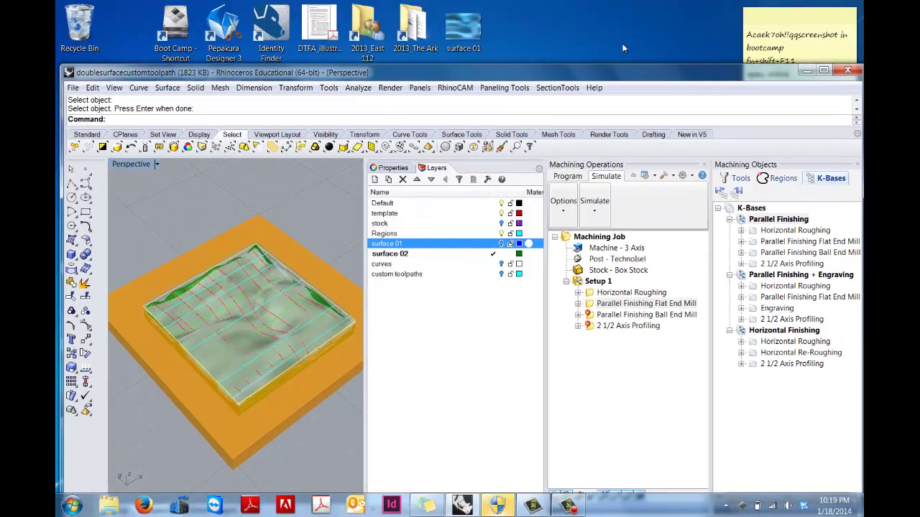
{"action": "double_click", "coordinate": [480, 26]}
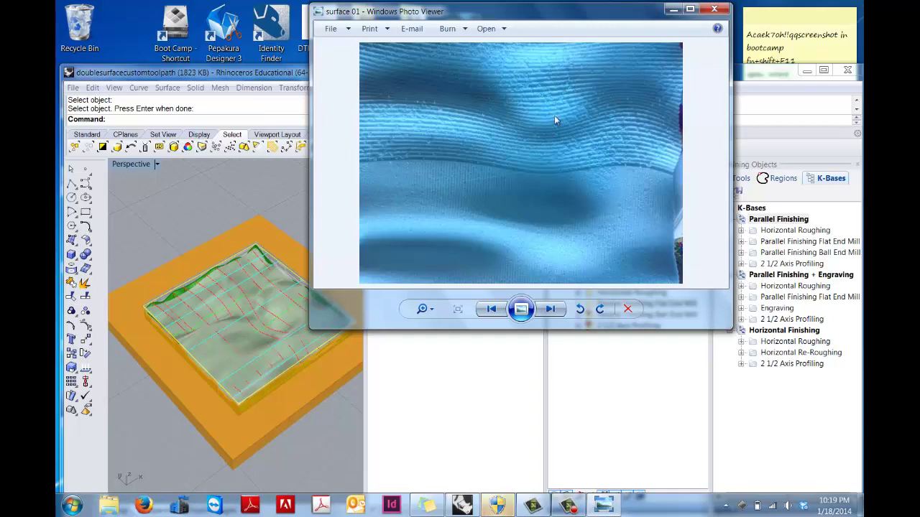
{"action": "left_click", "coordinate": [714, 9]}
{"action": "left_click_drag", "start_coordinate": [694, 74], "coordinate": [688, 17]}
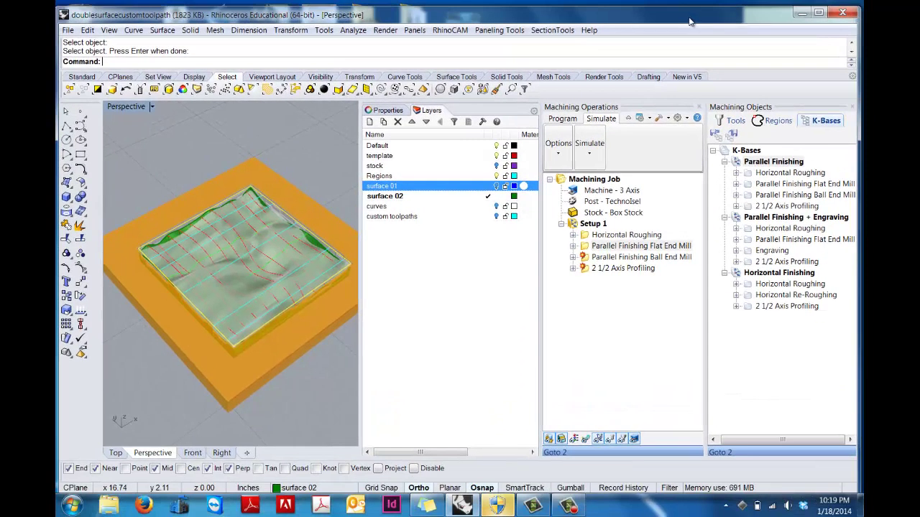
Assign the wide rectangular band across the surface's rear half as drive region of the Parallel Finishing Ball End Mill operation
{"action": "double_click", "coordinate": [585, 260]}
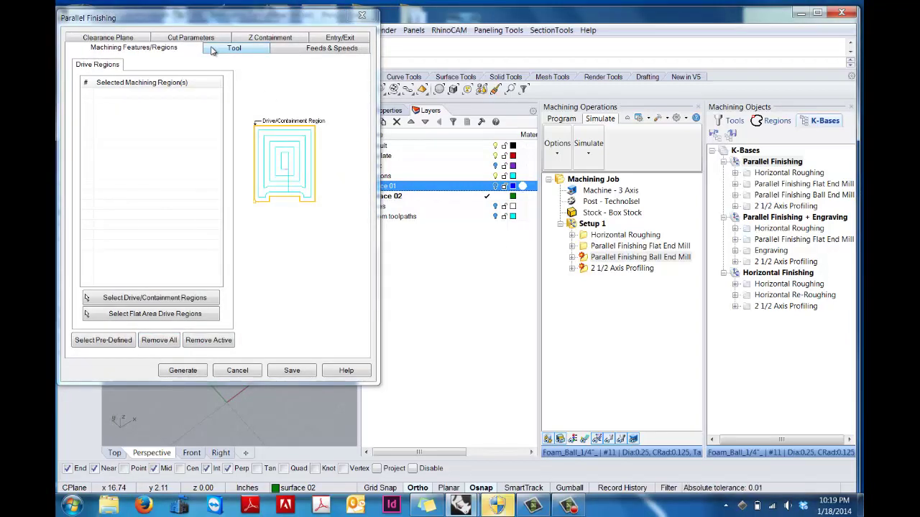
{"action": "left_click", "coordinate": [177, 299]}
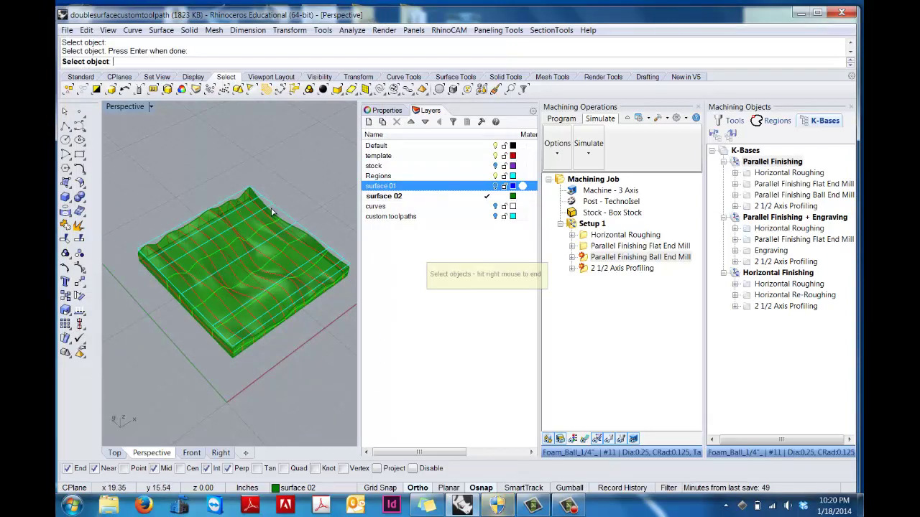
{"action": "left_click", "coordinate": [272, 212]}
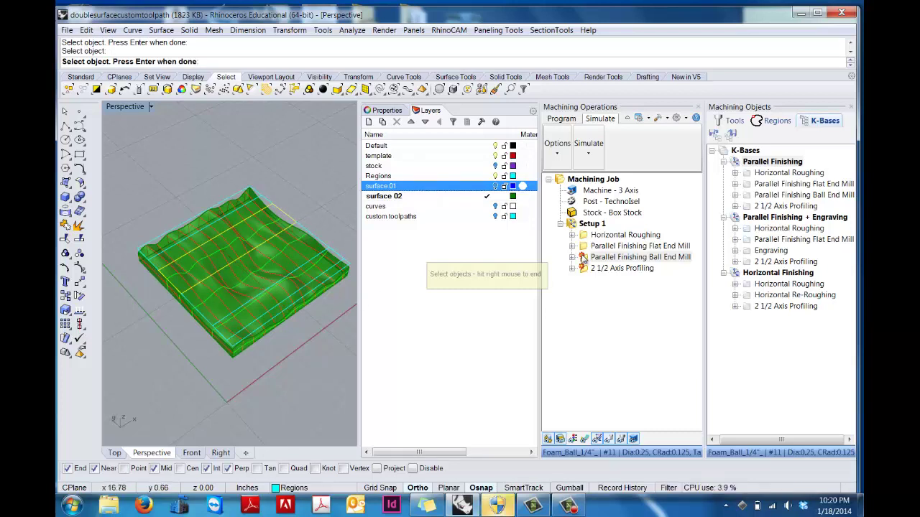
{"action": "double_click", "coordinate": [583, 258]}
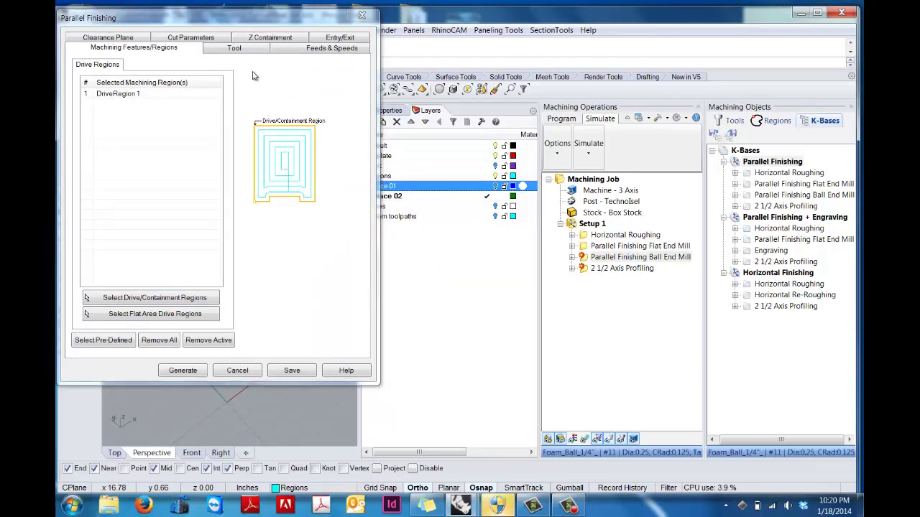
Check the ball end mill's tool and feeds, set the stepover to 90% of tool diameter, and generate the toolpath
{"action": "left_click", "coordinate": [246, 48]}
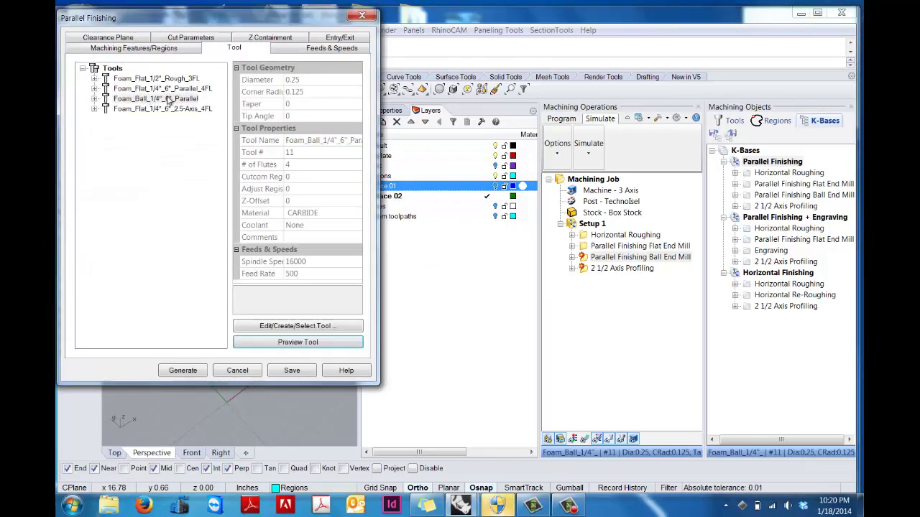
{"action": "left_click", "coordinate": [281, 50]}
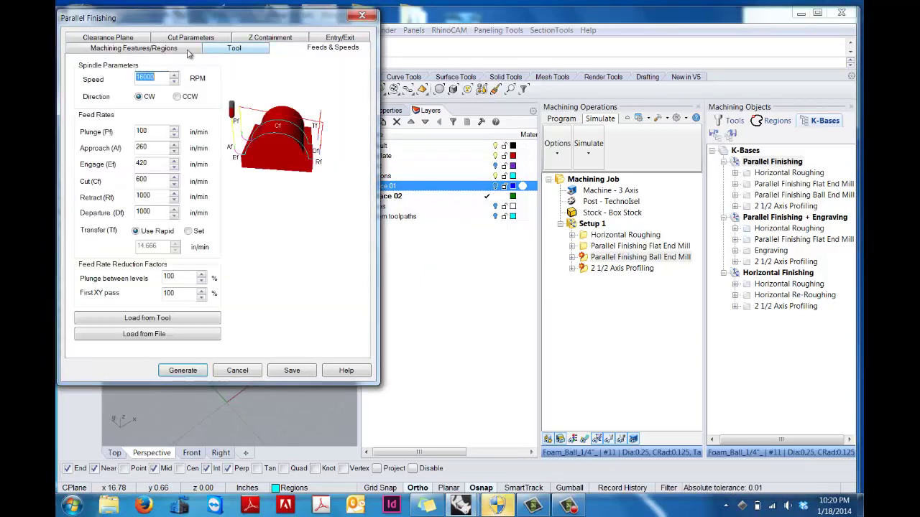
{"action": "left_click", "coordinate": [108, 37]}
{"action": "left_click", "coordinate": [175, 48]}
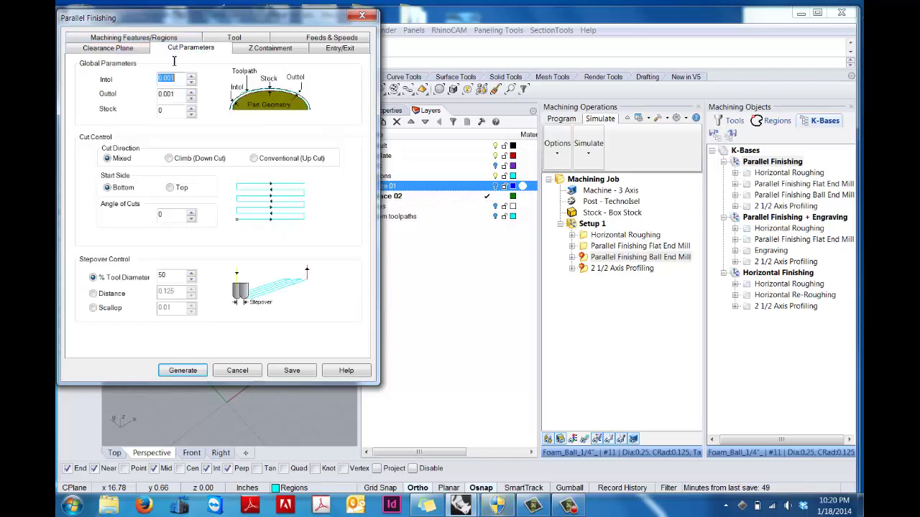
{"action": "left_click_drag", "start_coordinate": [174, 275], "coordinate": [152, 275]}
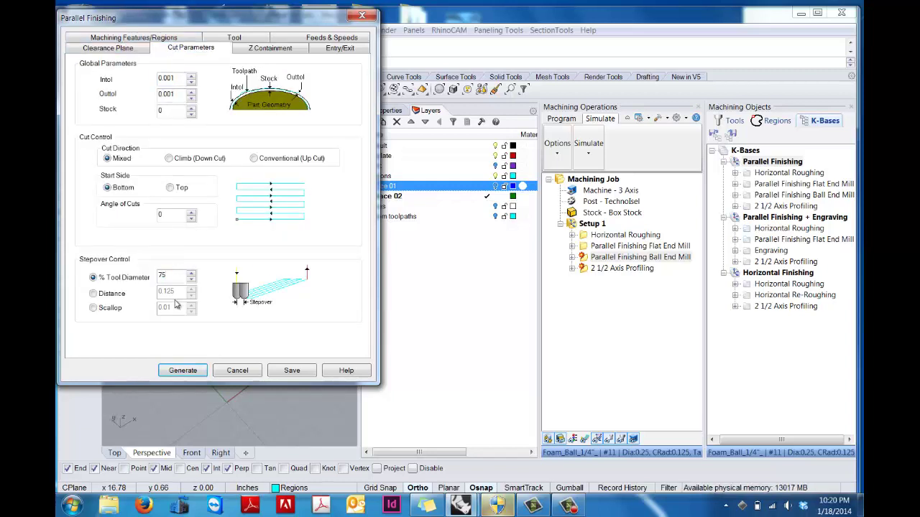
{"action": "type", "text": "9"}
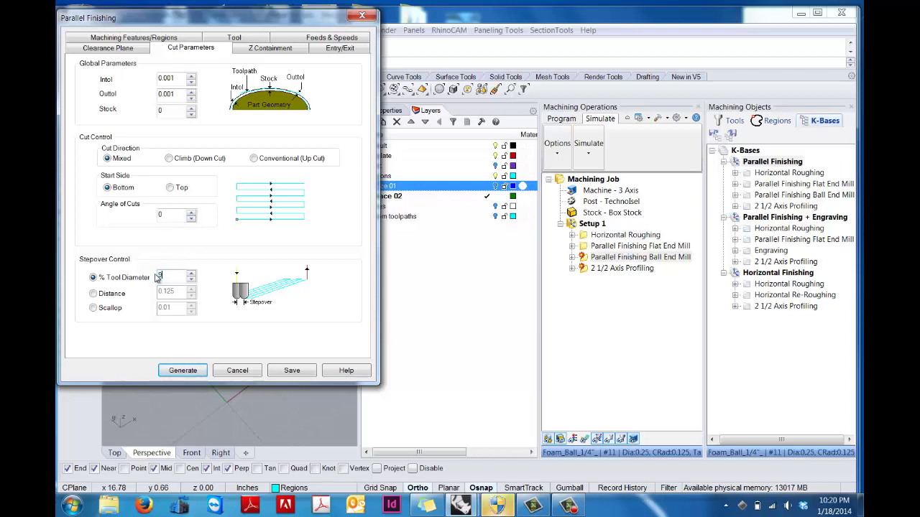
{"action": "type", "text": "0"}
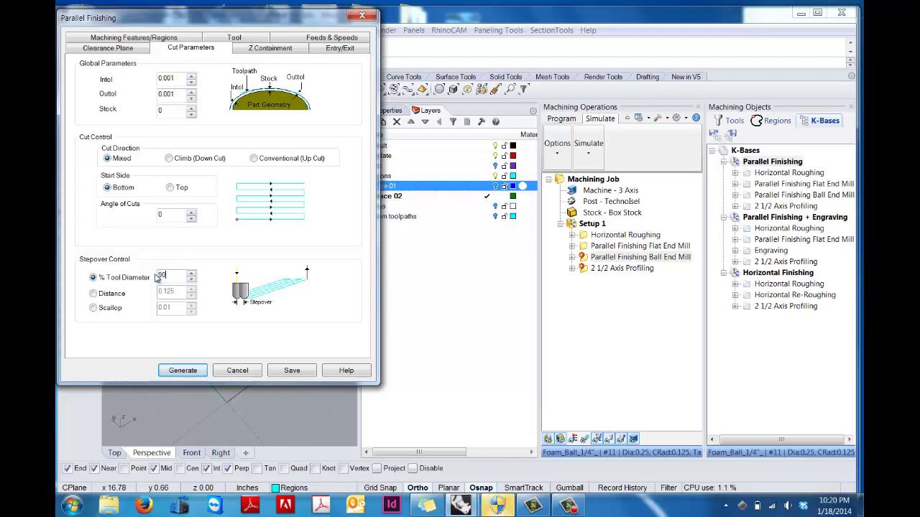
{"action": "left_click", "coordinate": [182, 370]}
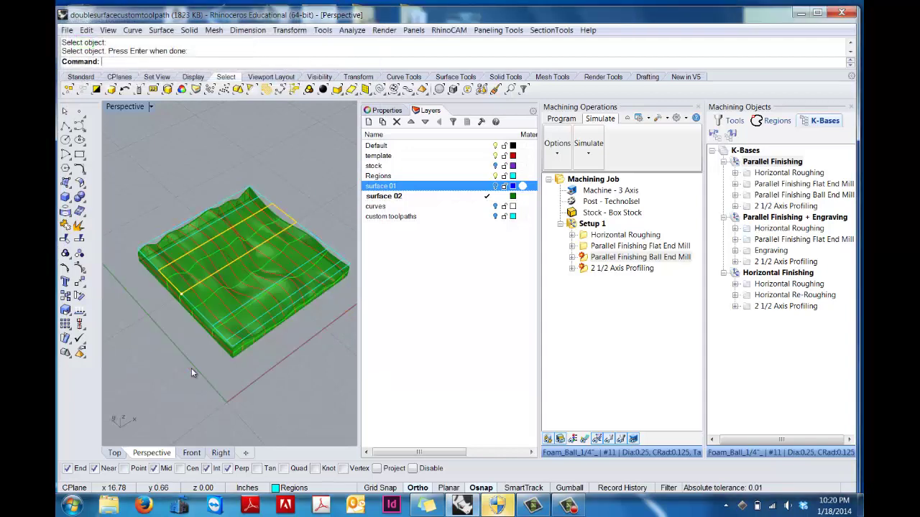
Play the simulation of the Parallel Finishing Ball End Mill toolpath
{"action": "left_click", "coordinate": [593, 179]}
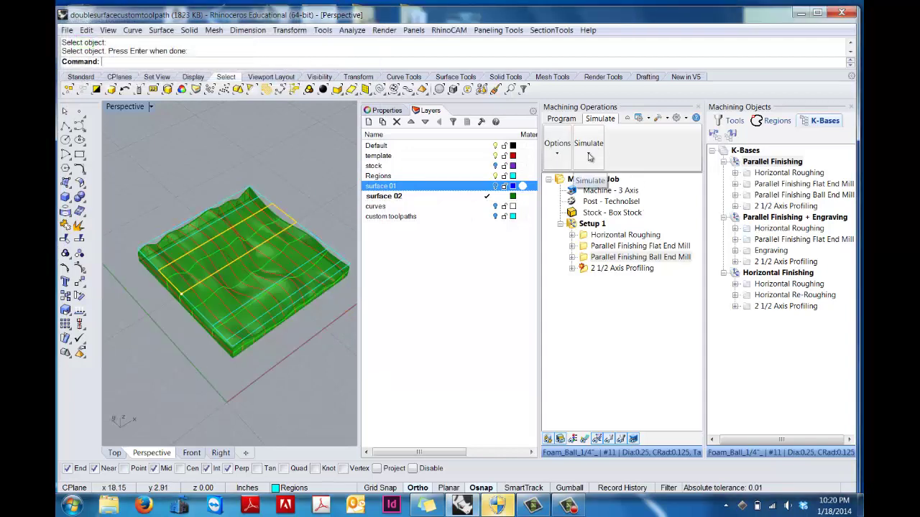
{"action": "left_click", "coordinate": [588, 147]}
{"action": "left_click", "coordinate": [582, 192]}
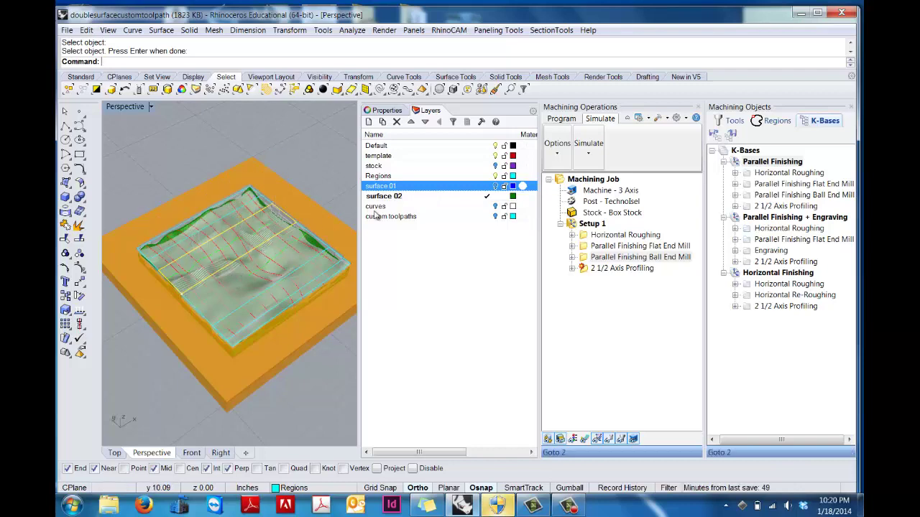
Set the ball end mill finishing's Angle of Cuts to 90, then simulate the regenerated toolpath
{"action": "double_click", "coordinate": [582, 259]}
{"action": "left_click", "coordinate": [186, 37]}
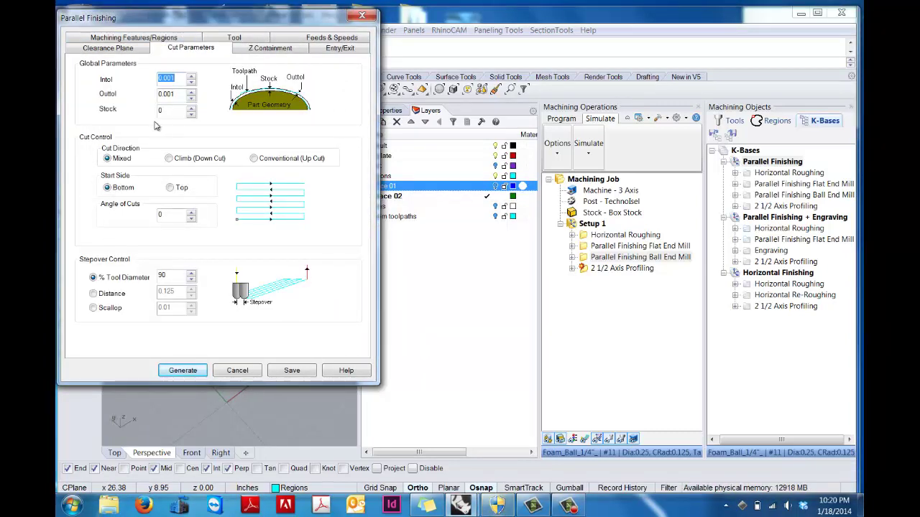
{"action": "double_click", "coordinate": [171, 215]}
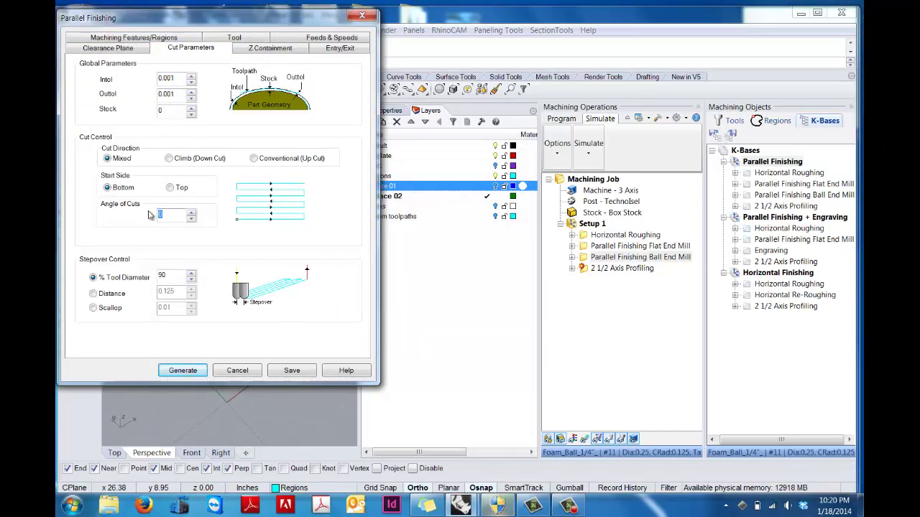
{"action": "type", "text": "90"}
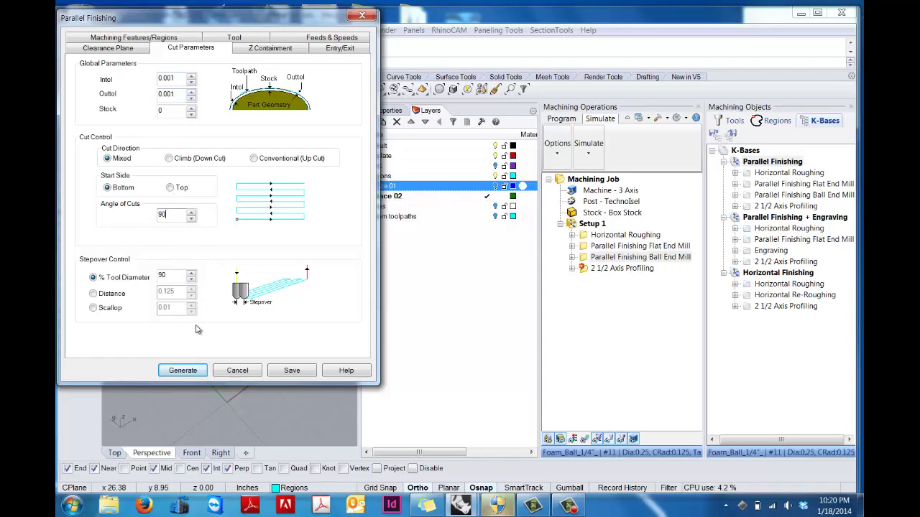
{"action": "left_click", "coordinate": [190, 371]}
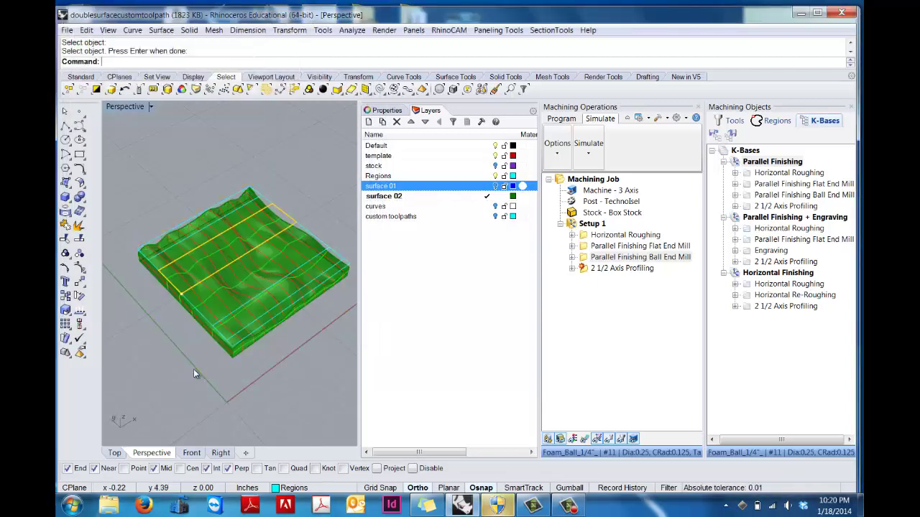
{"action": "left_click", "coordinate": [590, 148]}
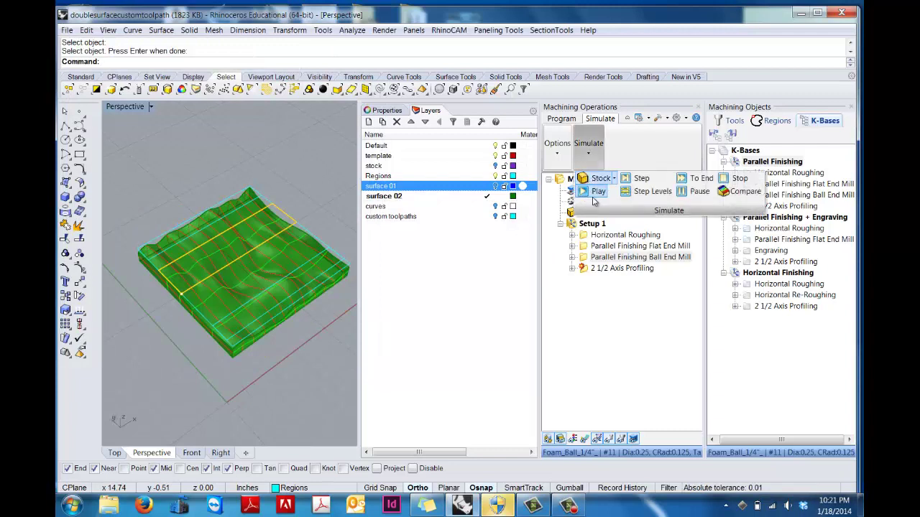
{"action": "left_click", "coordinate": [589, 190]}
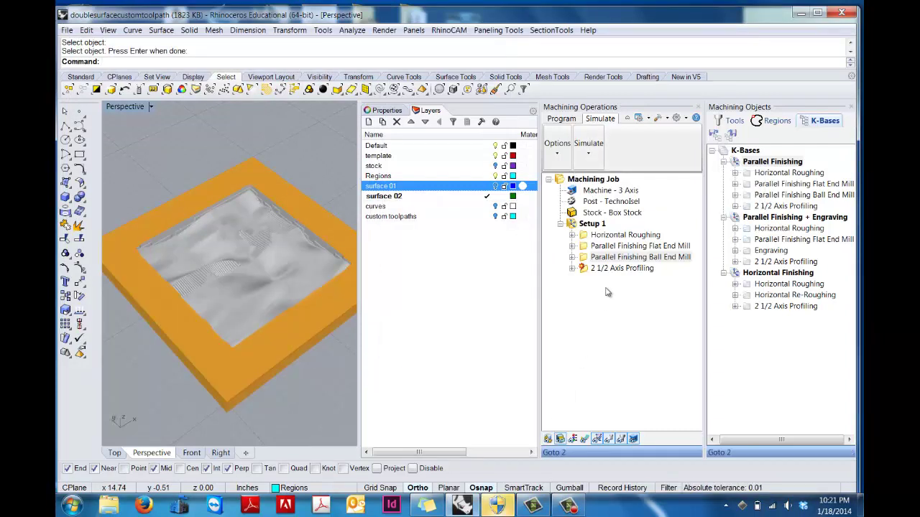
{"action": "right_click", "coordinate": [585, 258]}
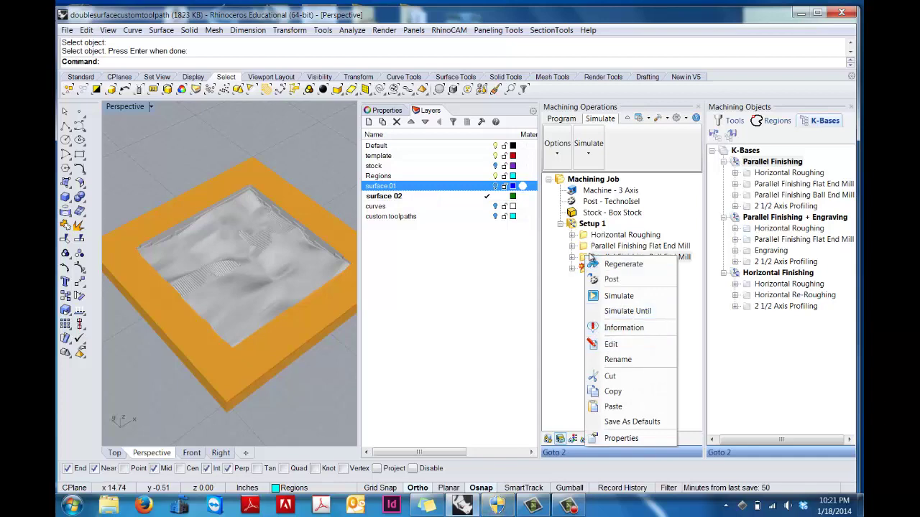
{"action": "left_click", "coordinate": [611, 344]}
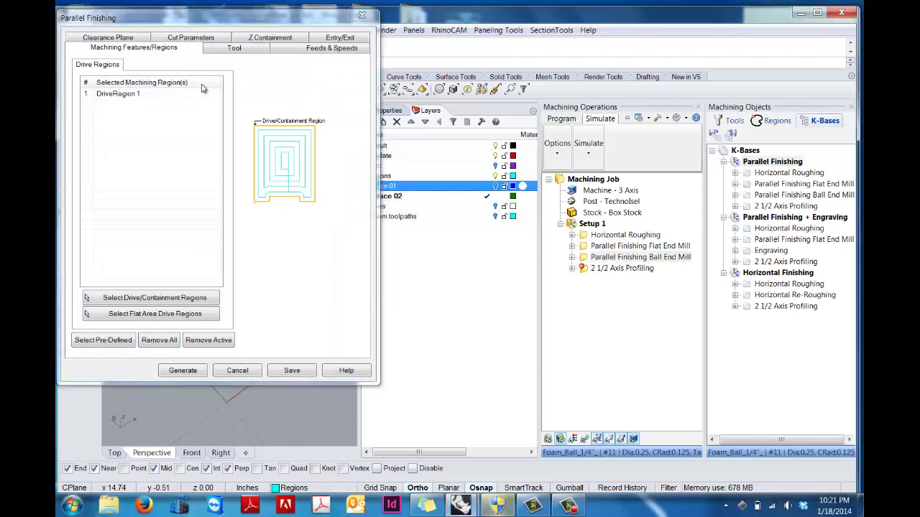
{"action": "left_click", "coordinate": [144, 299]}
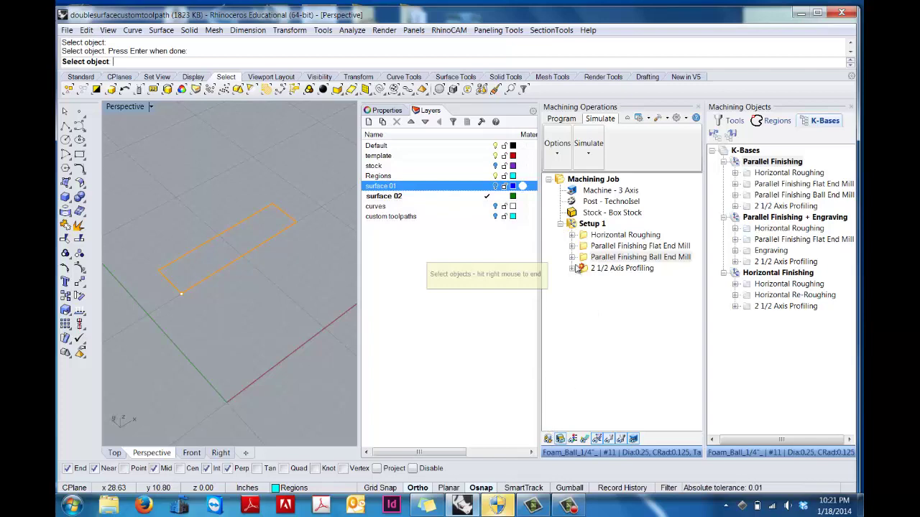
{"action": "key", "text": "Return"}
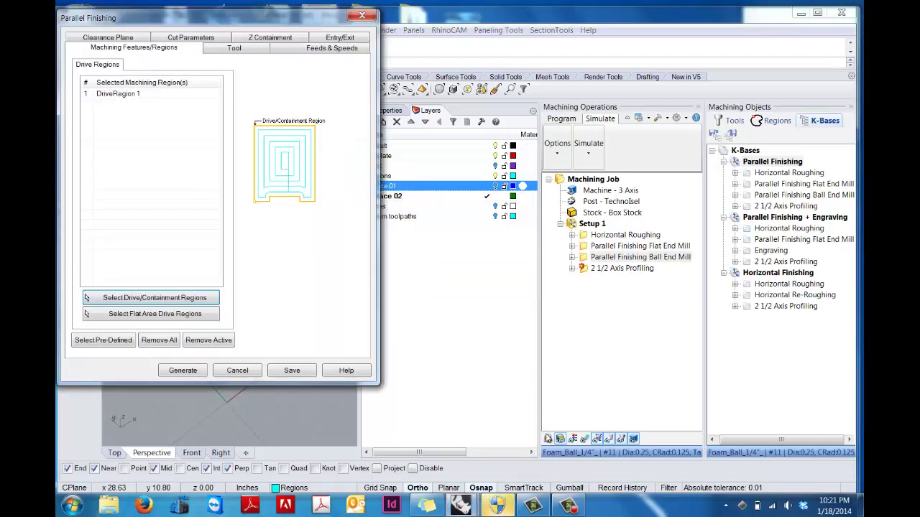
{"action": "left_click", "coordinate": [243, 372]}
Add the narrow bands along the surface's front and rear edges as drive regions of Parallel Finishing Ball End Mill, and check the region list
{"action": "left_click", "coordinate": [548, 440]}
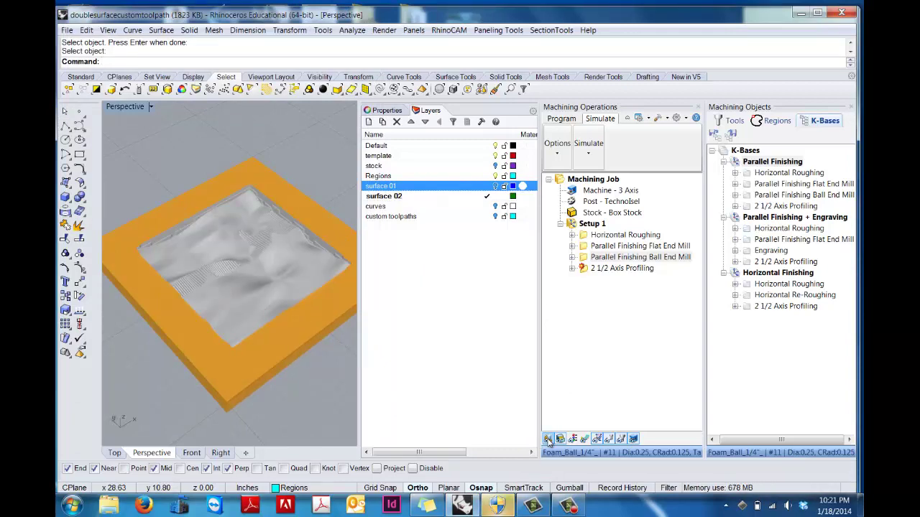
{"action": "left_click", "coordinate": [548, 440]}
{"action": "double_click", "coordinate": [590, 257]}
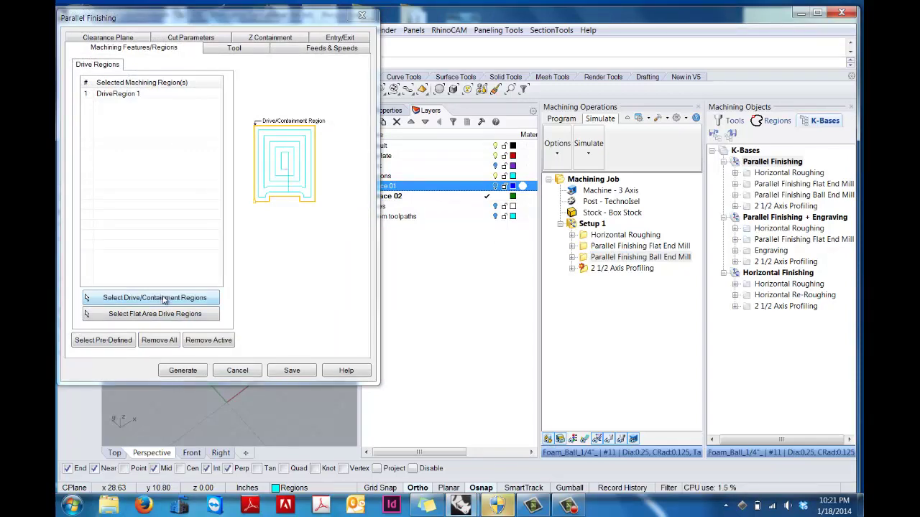
{"action": "left_click", "coordinate": [164, 299]}
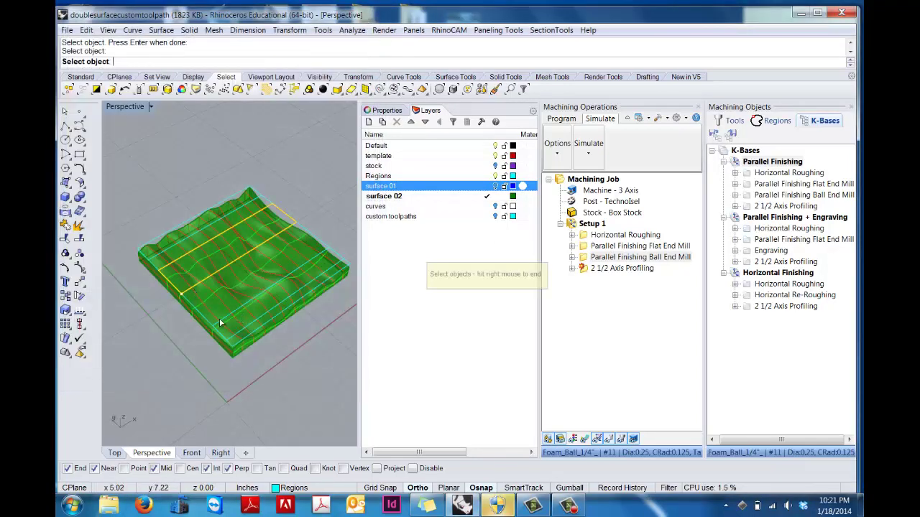
{"action": "left_click", "coordinate": [220, 323]}
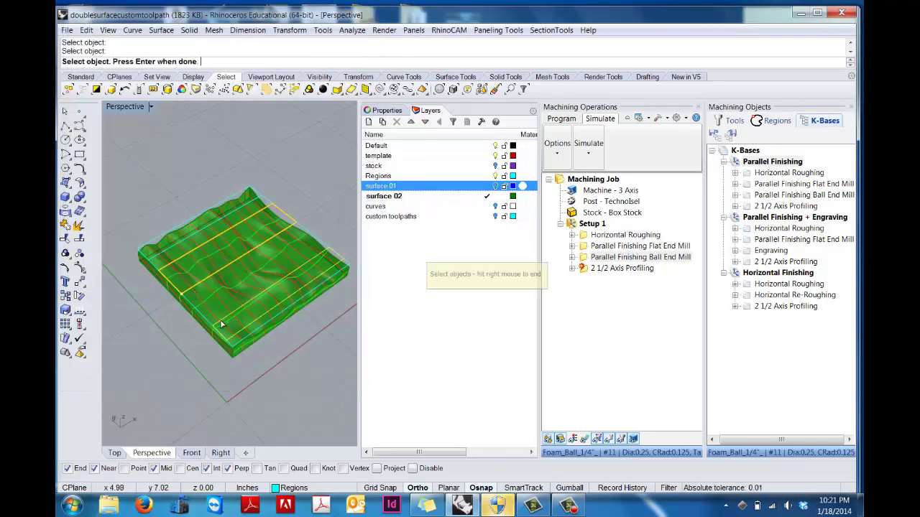
{"action": "left_click", "coordinate": [177, 249]}
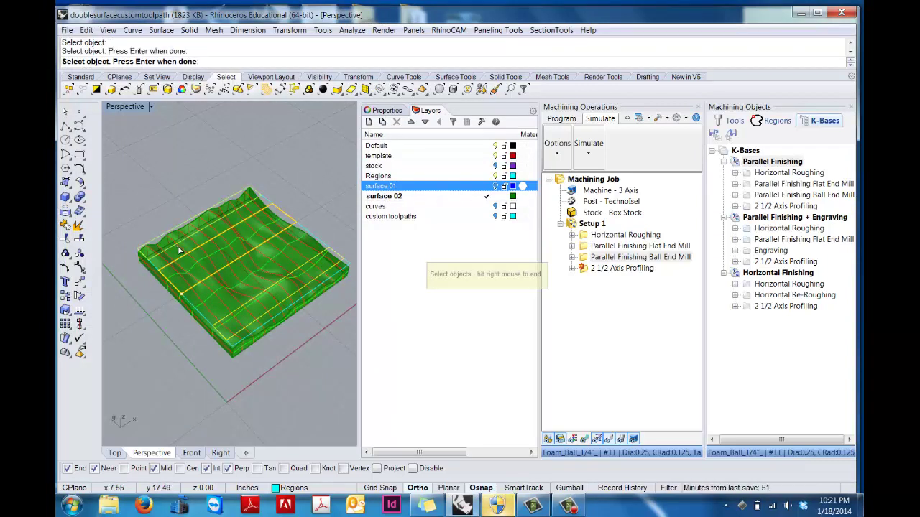
{"action": "right_click", "coordinate": [180, 249]}
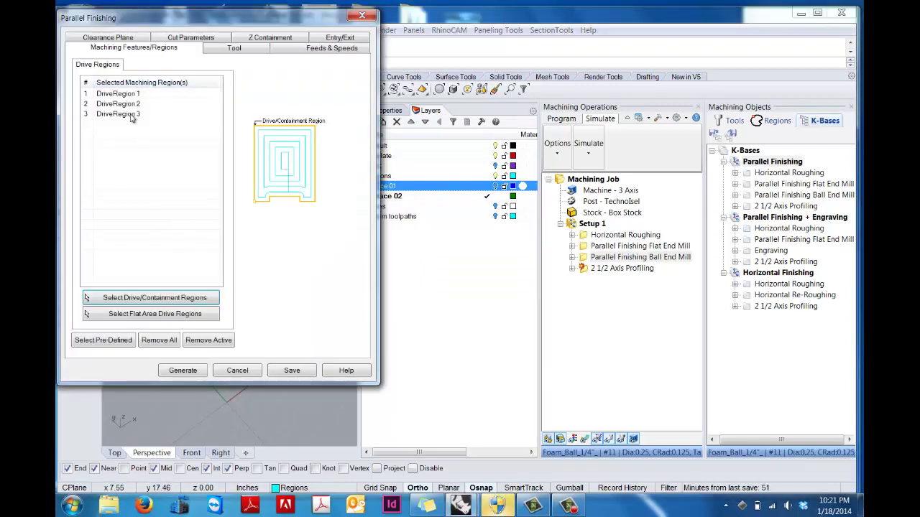
{"action": "left_click_drag", "start_coordinate": [166, 22], "coordinate": [466, 21]}
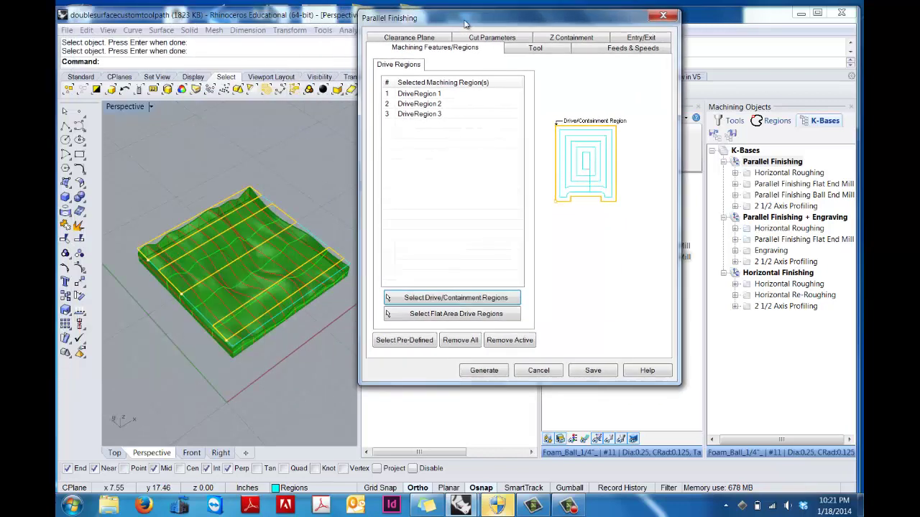
{"action": "left_click", "coordinate": [414, 106]}
{"action": "left_click", "coordinate": [413, 115]}
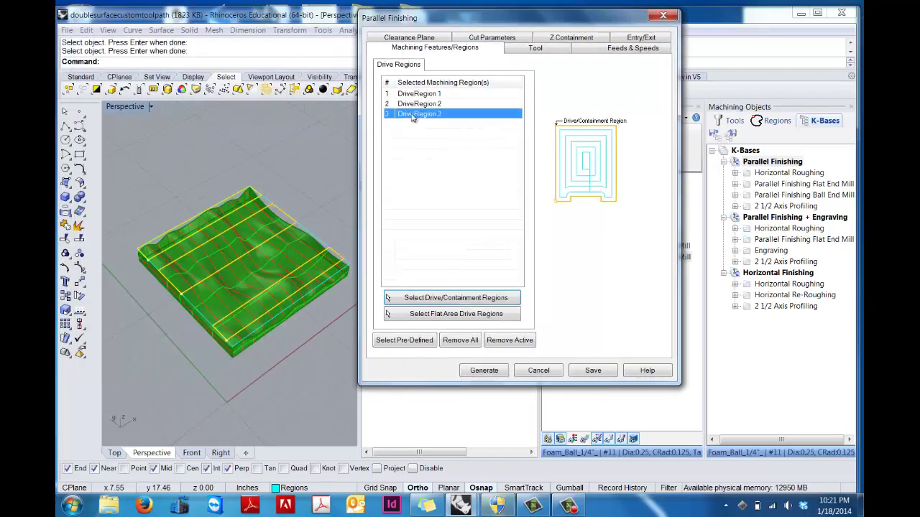
Check the ball end mill's tool, set the stepover to 110% of tool diameter, and generate the toolpath
{"action": "left_click", "coordinate": [539, 50]}
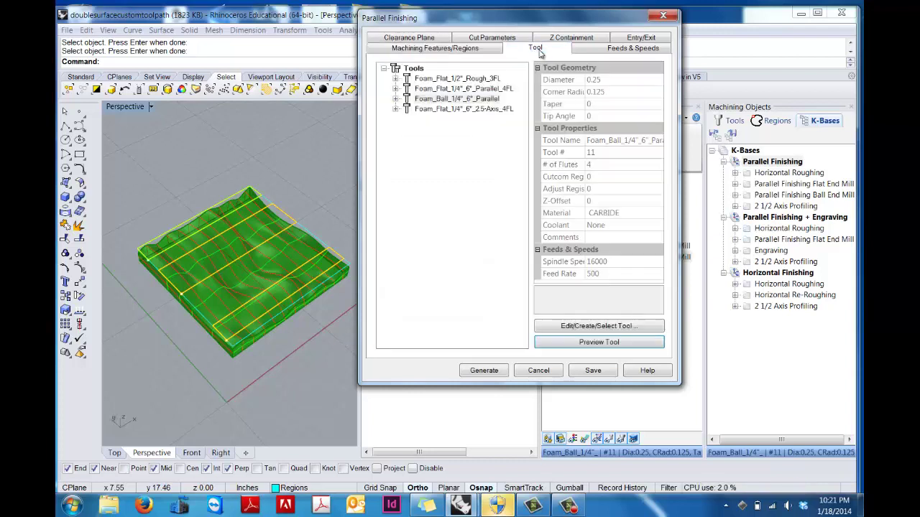
{"action": "left_click", "coordinate": [474, 39]}
{"action": "left_click_drag", "start_coordinate": [469, 275], "coordinate": [455, 275]}
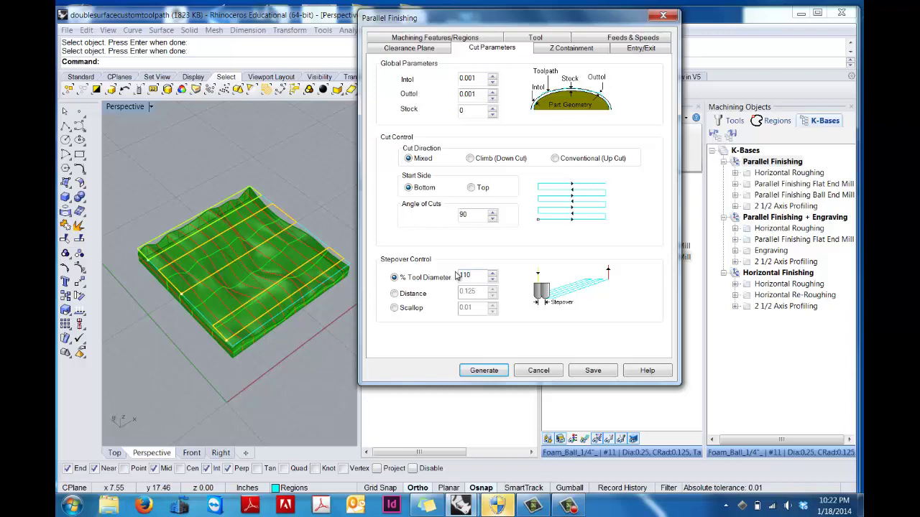
{"action": "left_click", "coordinate": [484, 371]}
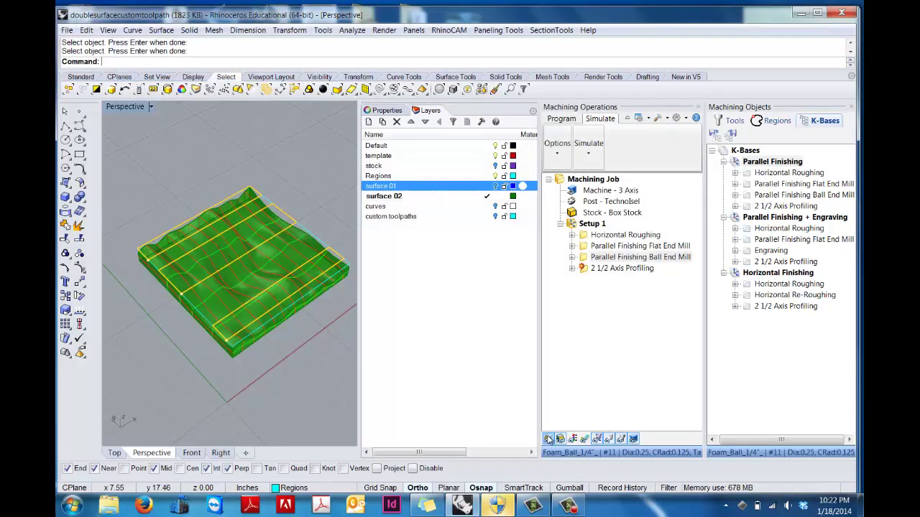
Show the simulated stock again and play the simulation of the three-region ball end mill finishing toolpath
{"action": "left_click", "coordinate": [549, 439]}
{"action": "left_click", "coordinate": [597, 149]}
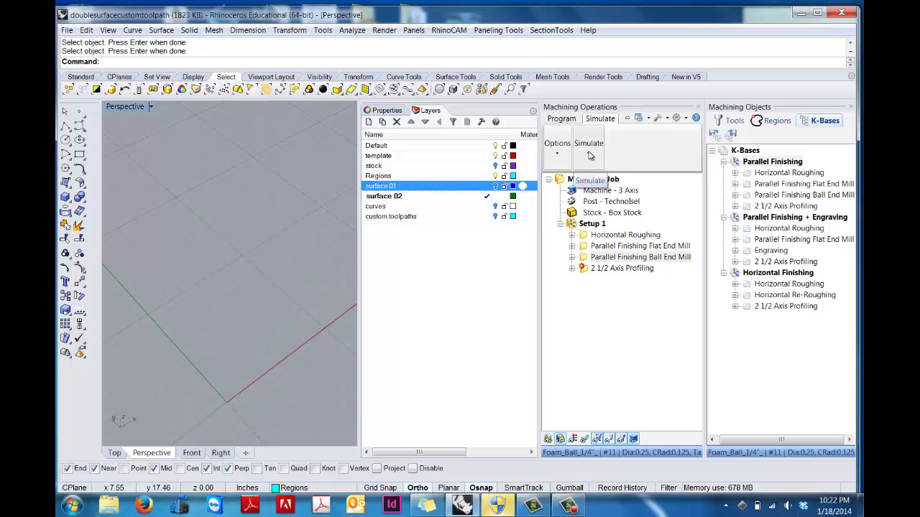
{"action": "left_click", "coordinate": [584, 192]}
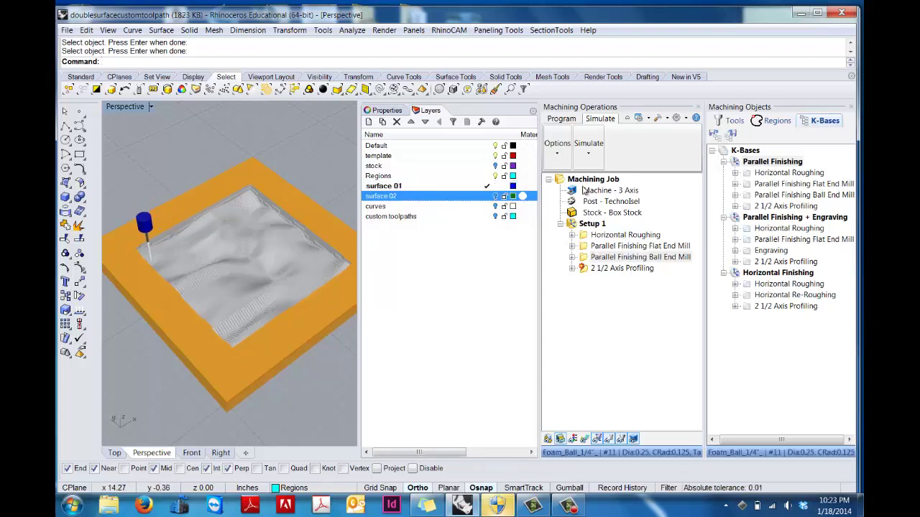
{"action": "left_click", "coordinate": [585, 269]}
{"action": "double_click", "coordinate": [585, 269]}
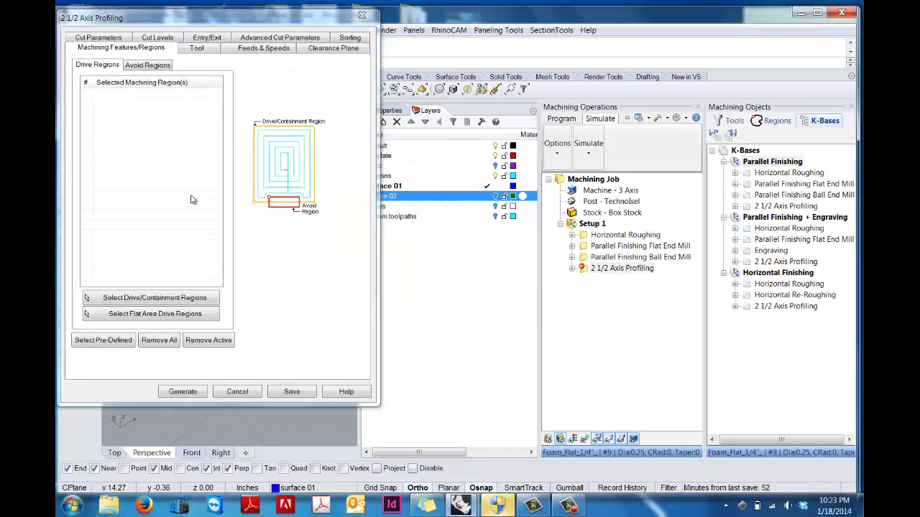
{"action": "left_click_drag", "start_coordinate": [253, 15], "coordinate": [625, 13]}
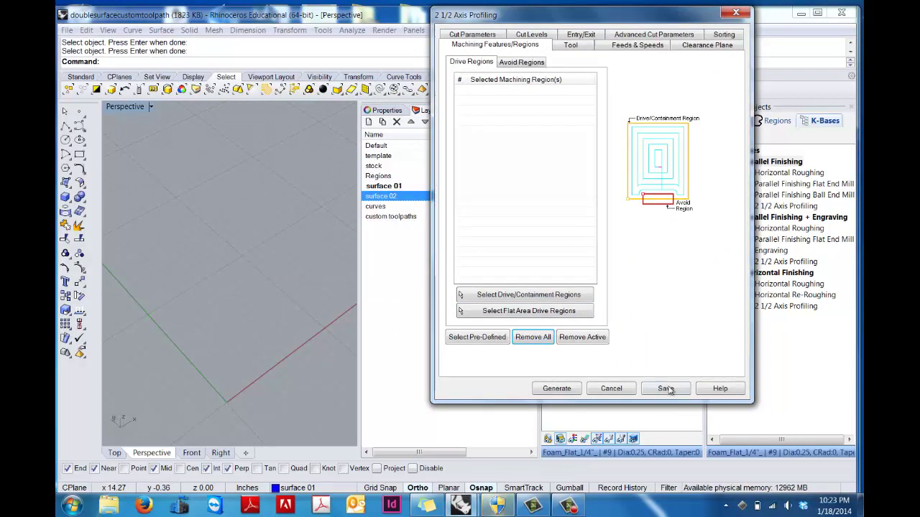
{"action": "left_click", "coordinate": [645, 391]}
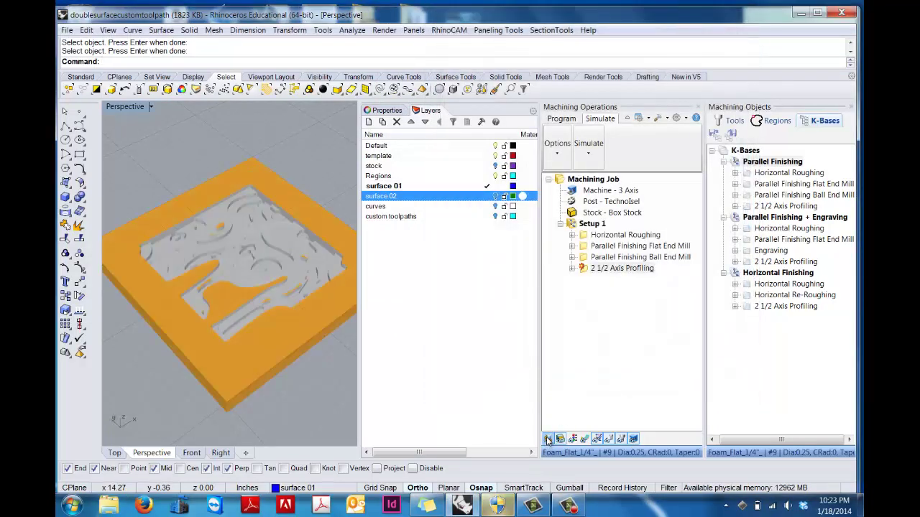
Hide the simulated stock and assign the outer rectangle around the surface as drive region of the 2 1/2 Axis Profiling operation
{"action": "left_click", "coordinate": [547, 439]}
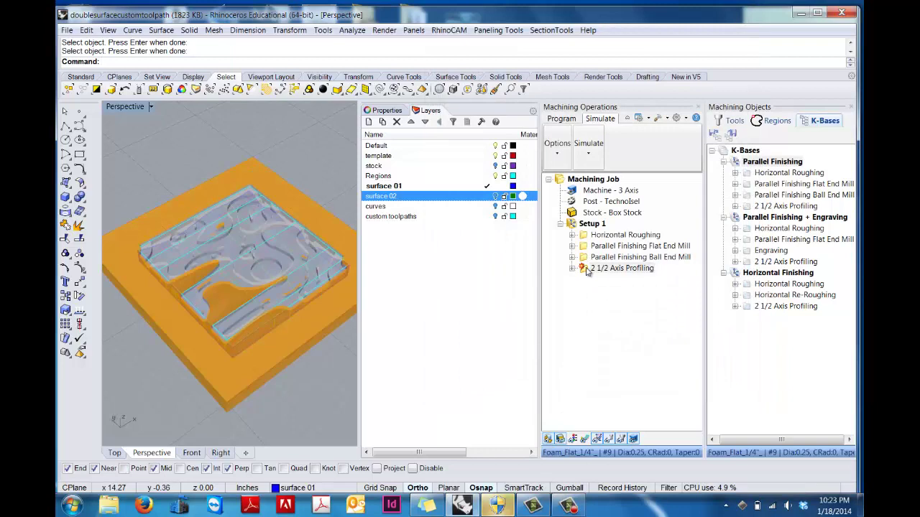
{"action": "double_click", "coordinate": [586, 269]}
{"action": "left_click", "coordinate": [184, 299]}
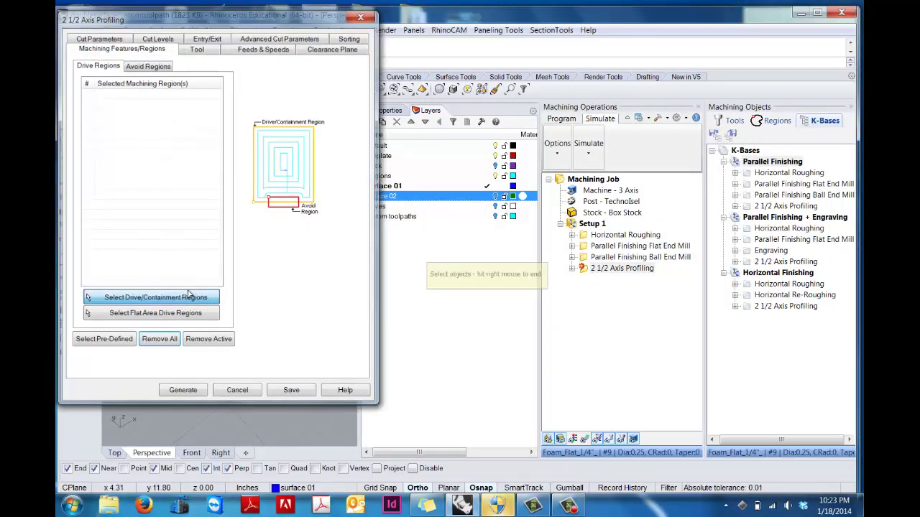
{"action": "left_click", "coordinate": [193, 219]}
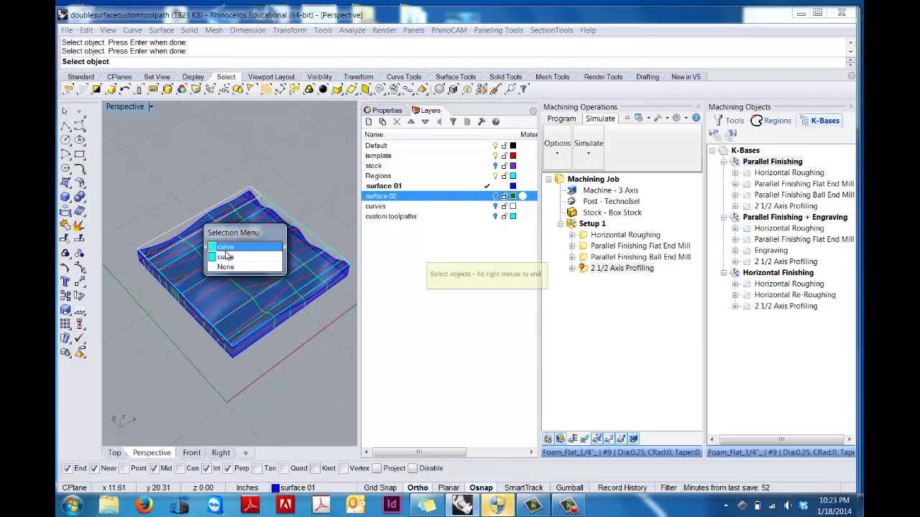
{"action": "left_click", "coordinate": [227, 257]}
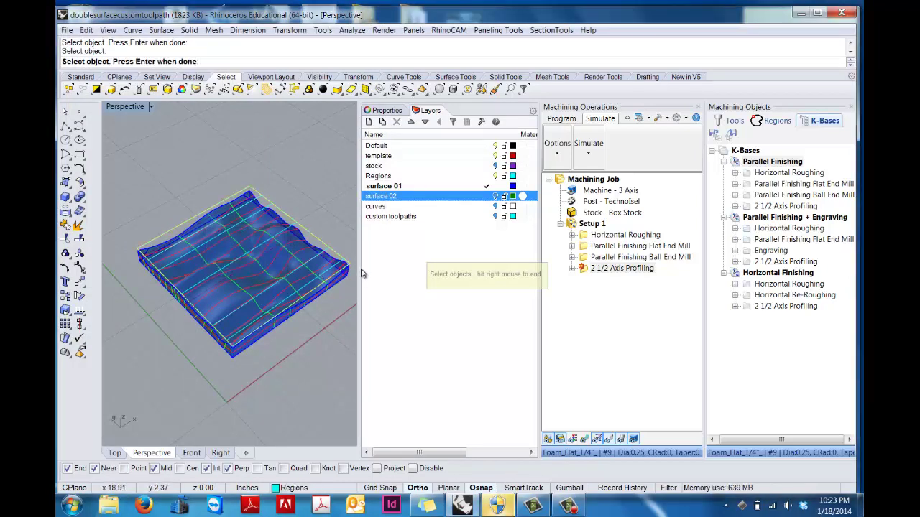
{"action": "right_click", "coordinate": [363, 273]}
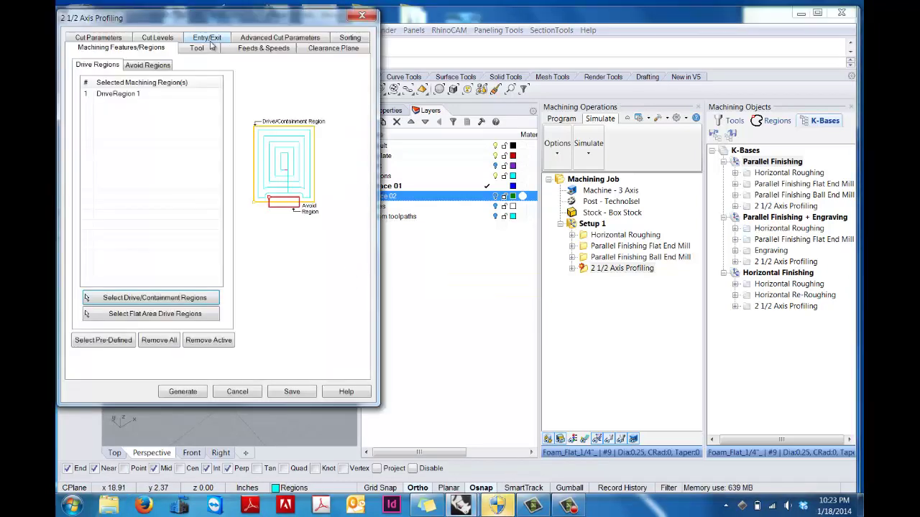
Review the profiling operation's tool, feeds and speeds, clearance plane and cut parameters
{"action": "left_click", "coordinate": [197, 48]}
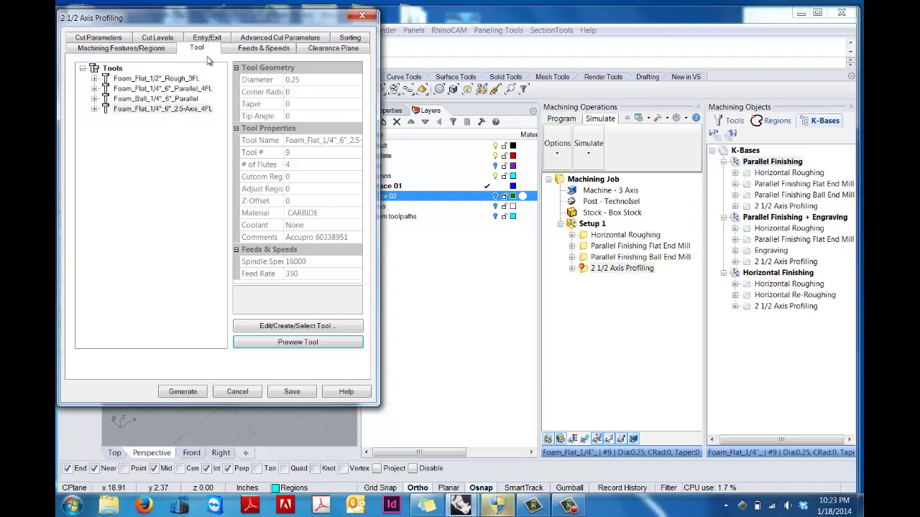
{"action": "left_click", "coordinate": [242, 52]}
{"action": "left_click", "coordinate": [180, 321]}
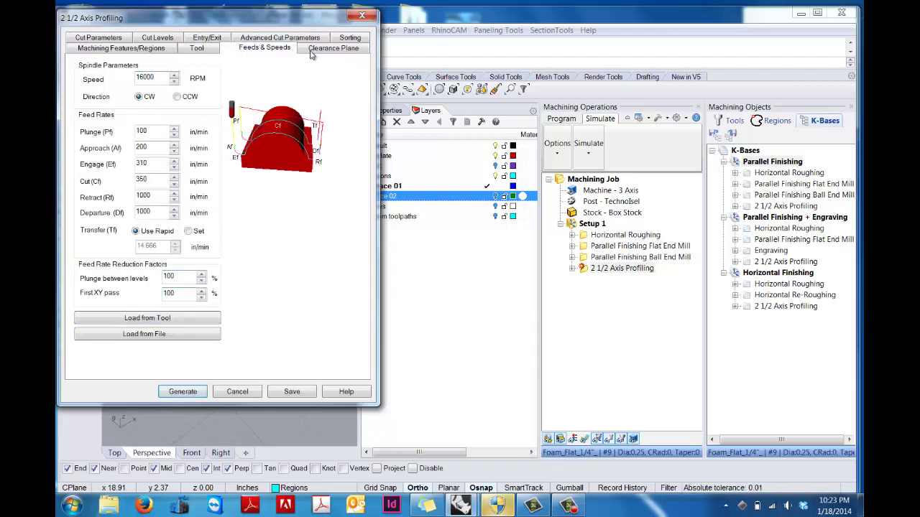
{"action": "left_click", "coordinate": [312, 51]}
{"action": "left_click", "coordinate": [120, 37]}
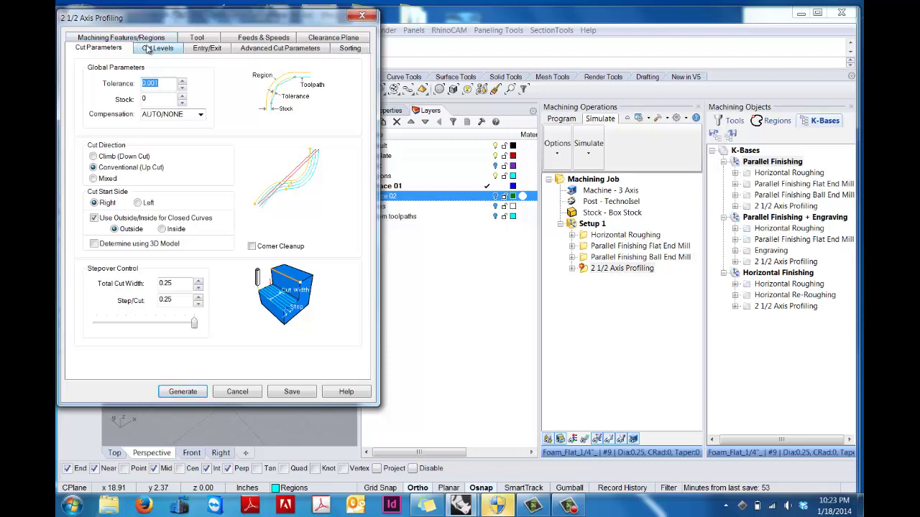
Set the profiling's total cut depth and rough depth to 1.95 inches, check the entry and exit motions, and generate the toolpath
{"action": "left_click", "coordinate": [148, 47]}
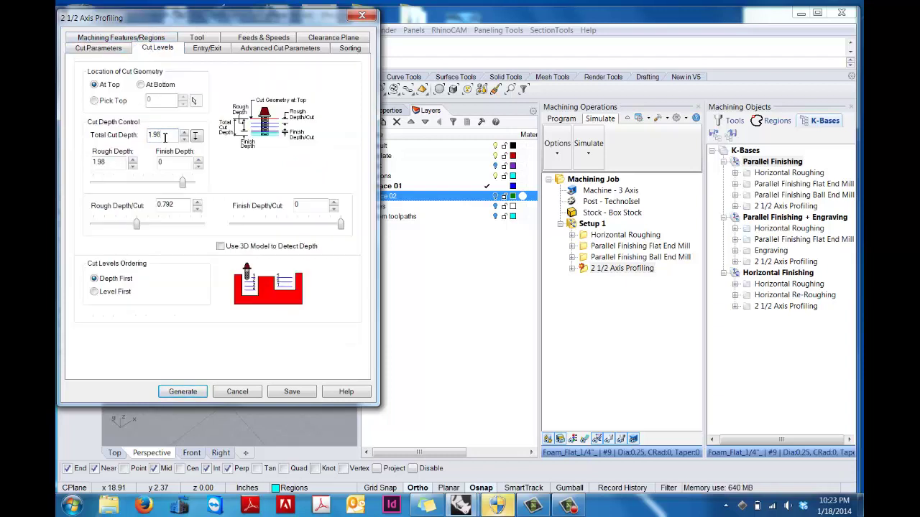
{"action": "left_click", "coordinate": [114, 163]}
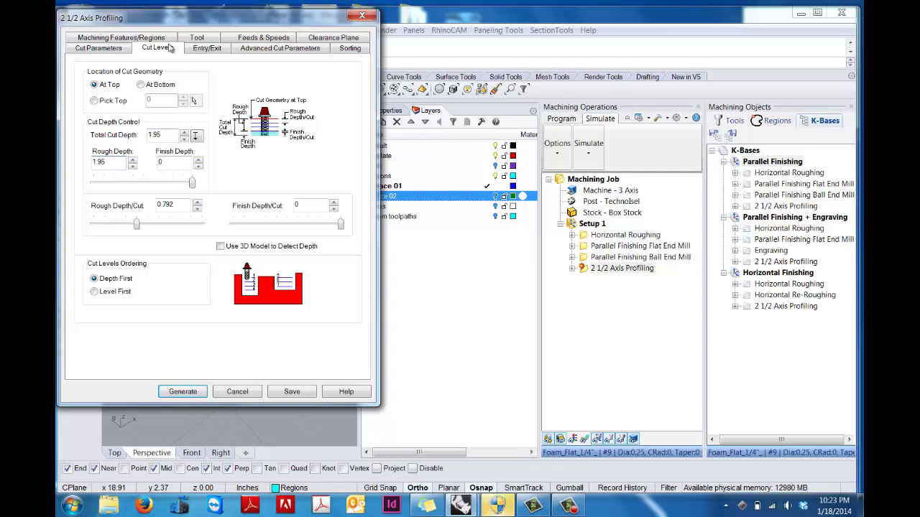
{"action": "left_click", "coordinate": [194, 49]}
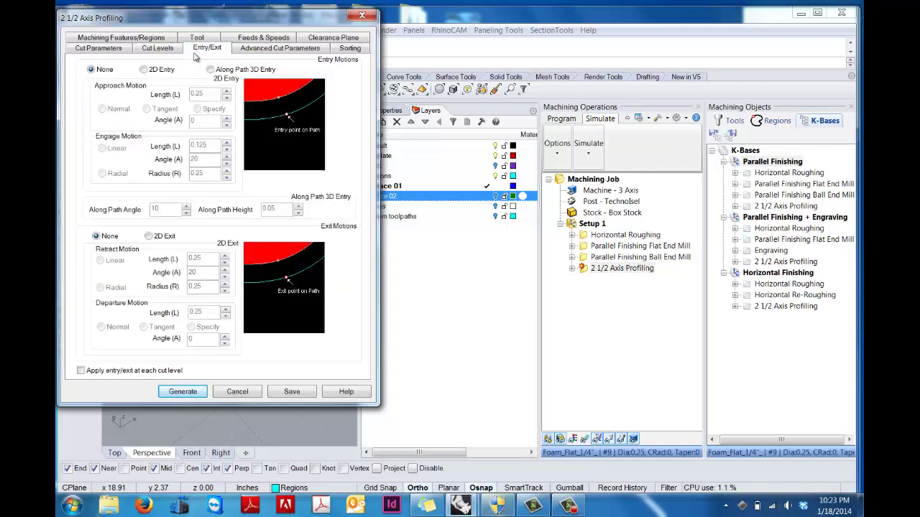
{"action": "left_click", "coordinate": [181, 391]}
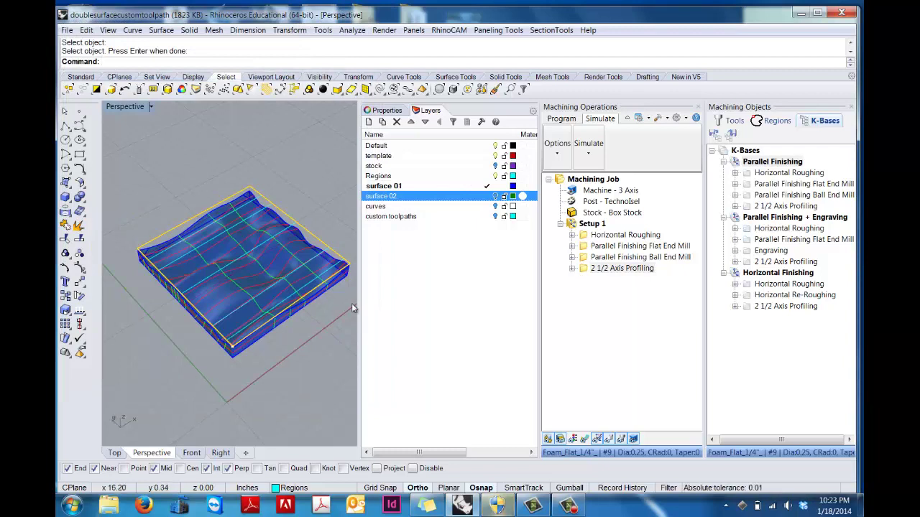
Simulate the 2 1/2 Axis Profiling toolpath
{"action": "left_click", "coordinate": [592, 156]}
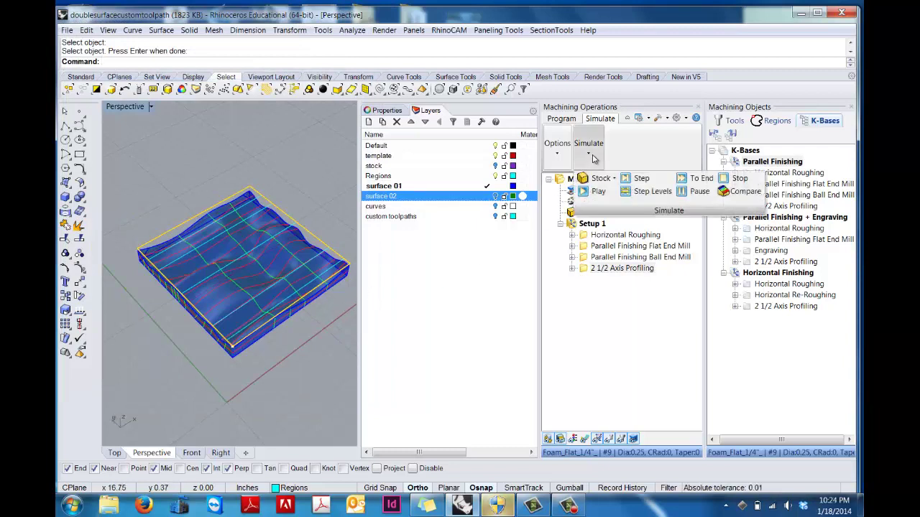